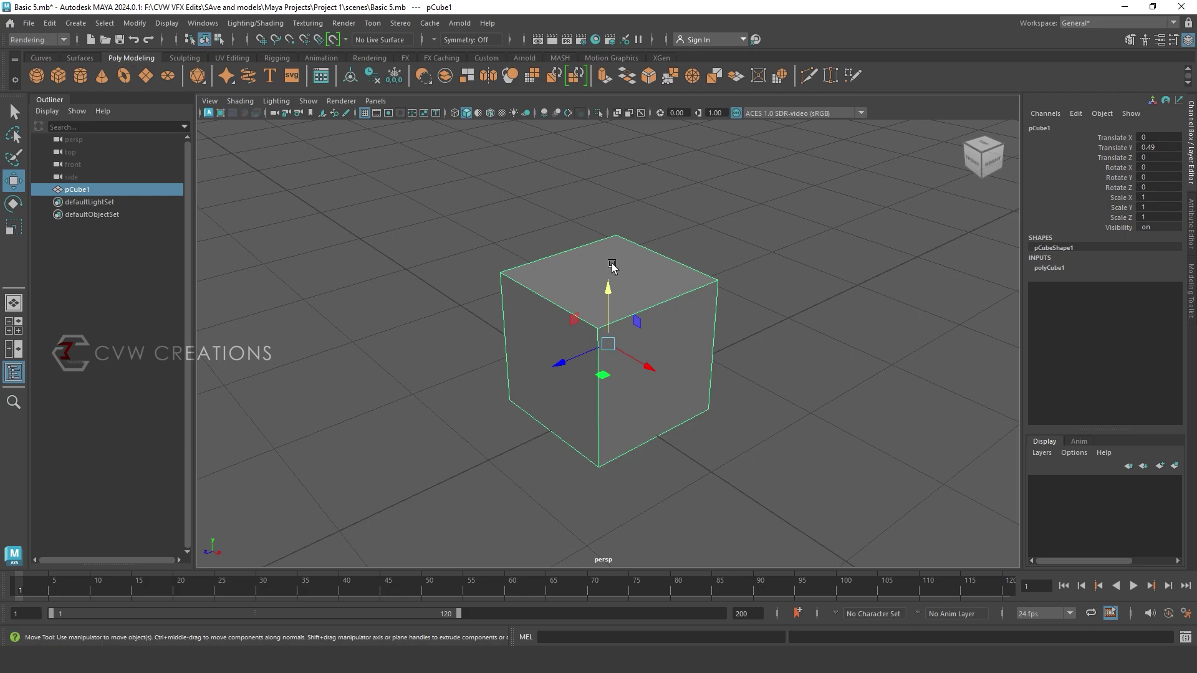
Switch pCube1 to edge selection and select the front-right edge of its top face.
right_click(612, 266)
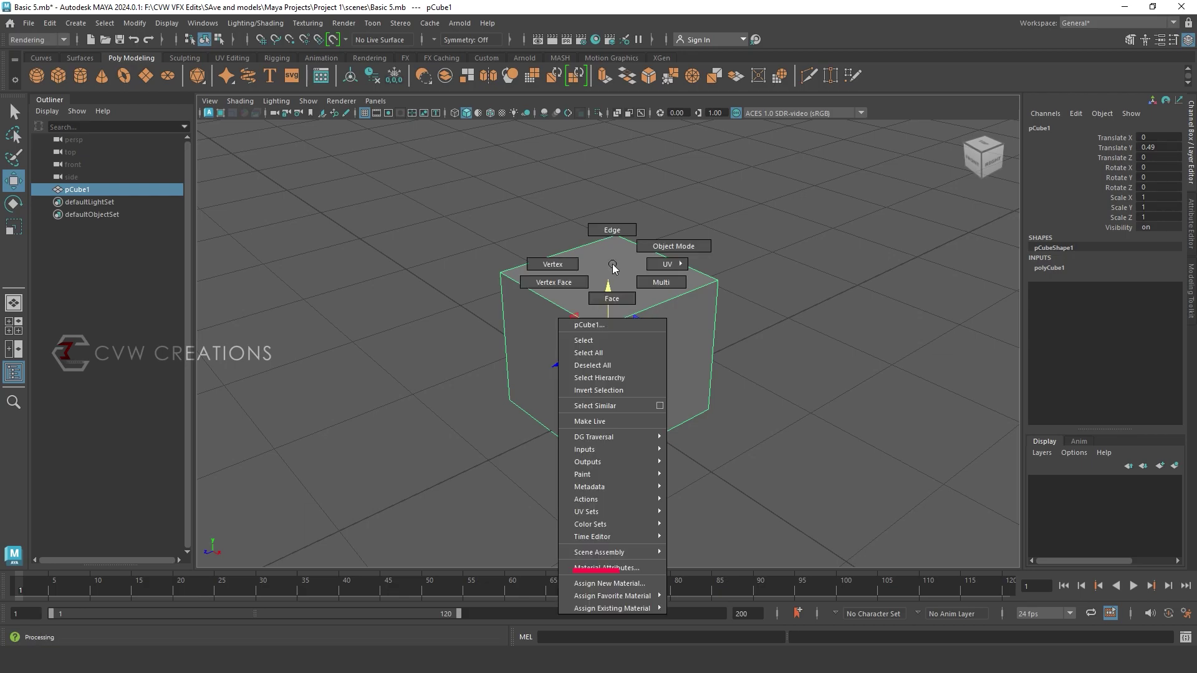
right_click_drag(614, 268, 610, 235)
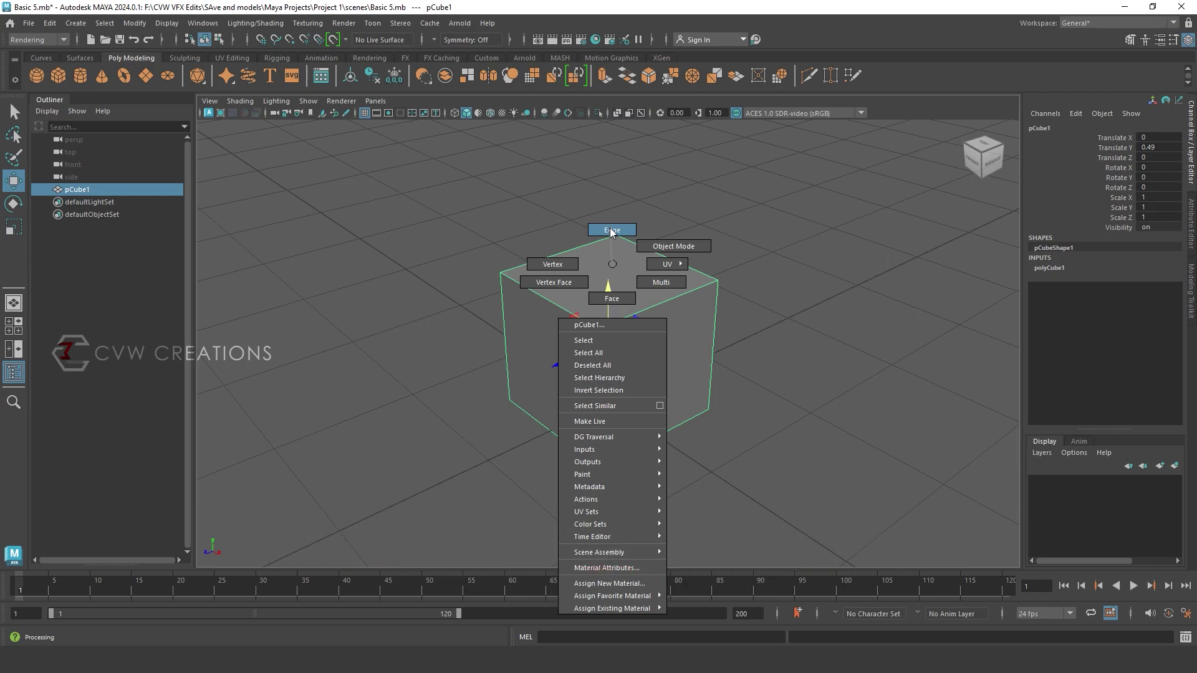
right_click_drag(611, 232, 610, 230)
left_click(658, 299)
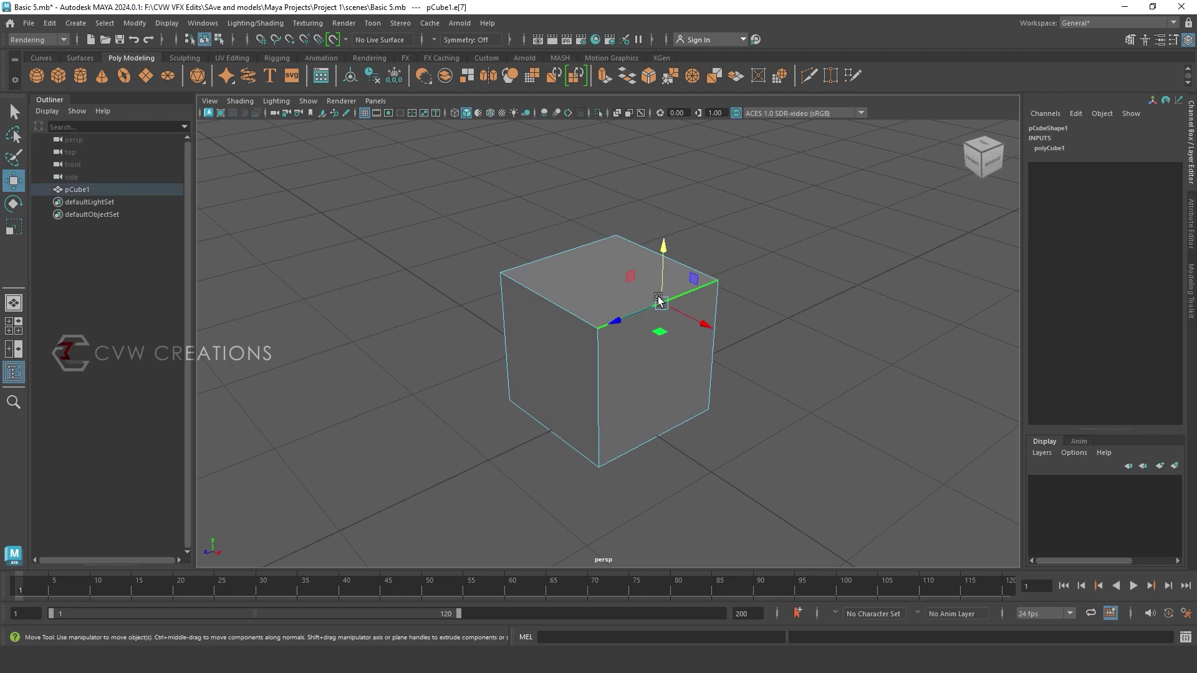
Activate the Select tool and pick several of the cube's top edges and its front vertical edge one after another.
key("q")
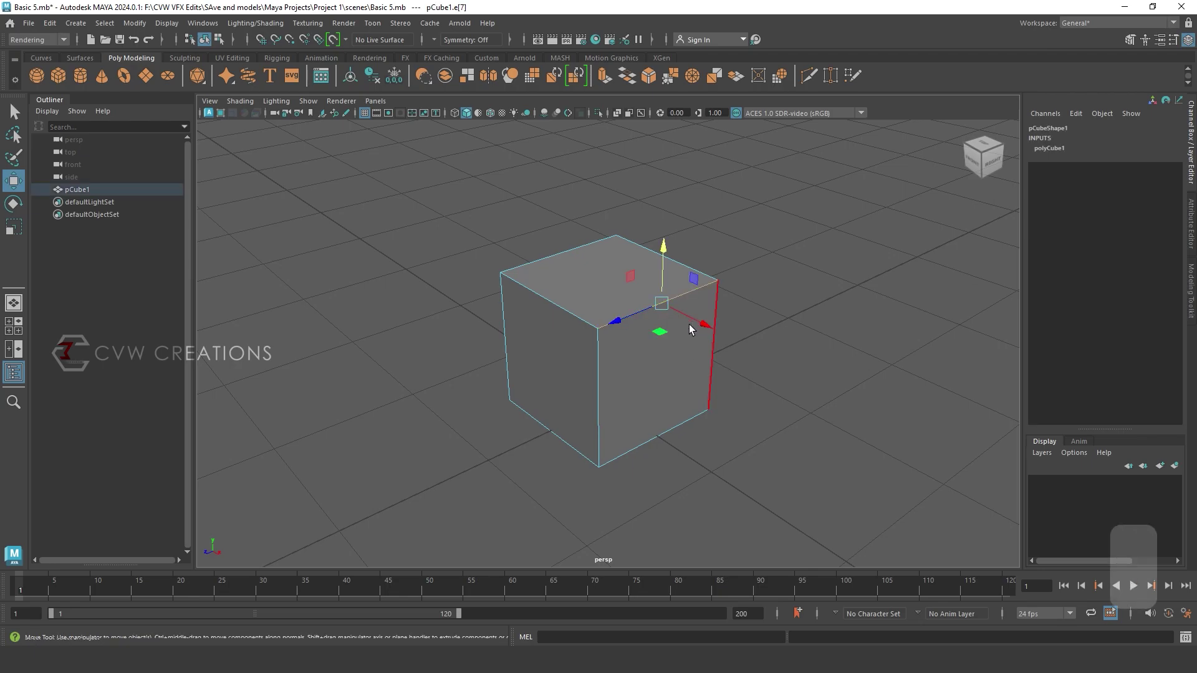
left_click(582, 246)
left_click(661, 299)
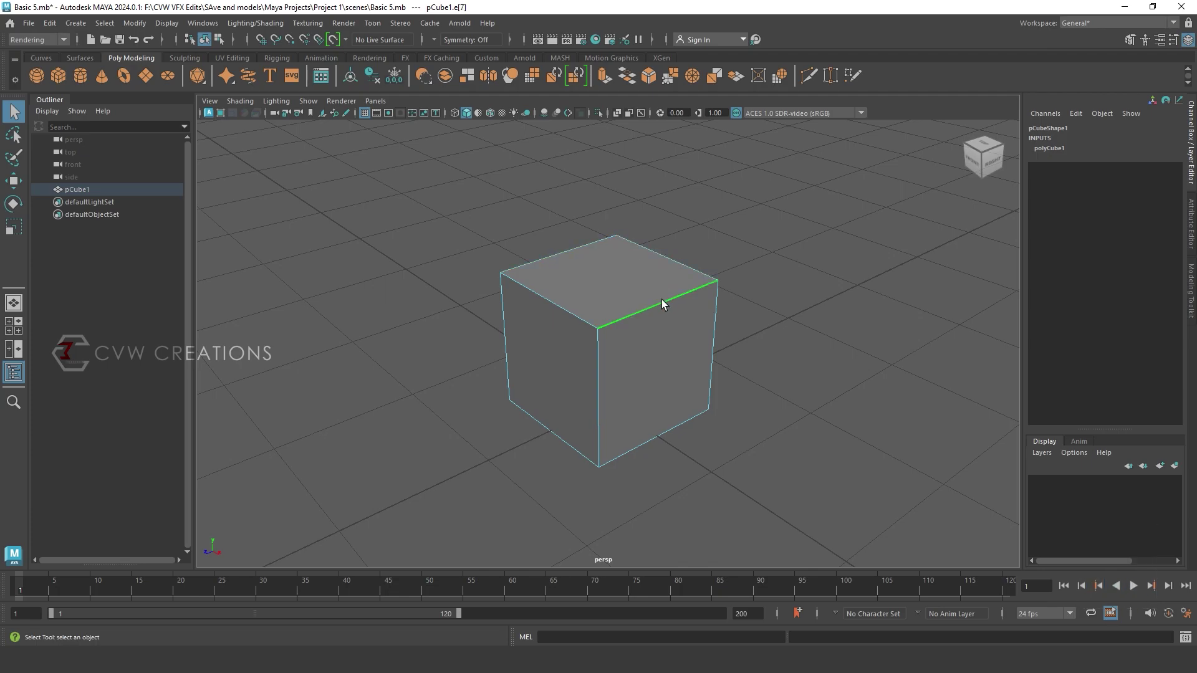
left_click(570, 309)
left_click(650, 303)
left_click(570, 301)
left_click(575, 249)
left_click(605, 381)
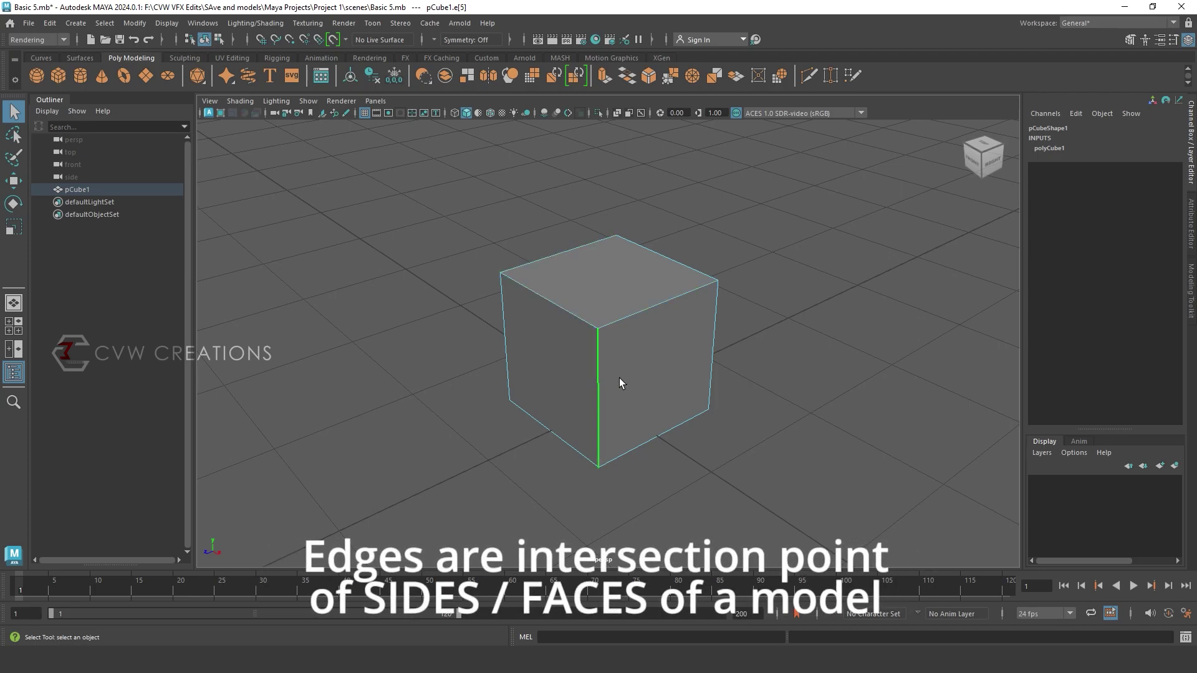
With the Move tool, shift the cube's top edge inward toward the opposite top edge to shape a sloped wedge.
scroll(655, 368, "down", 3)
left_click_drag(660, 394, 710, 397, "alt")
left_click(658, 348)
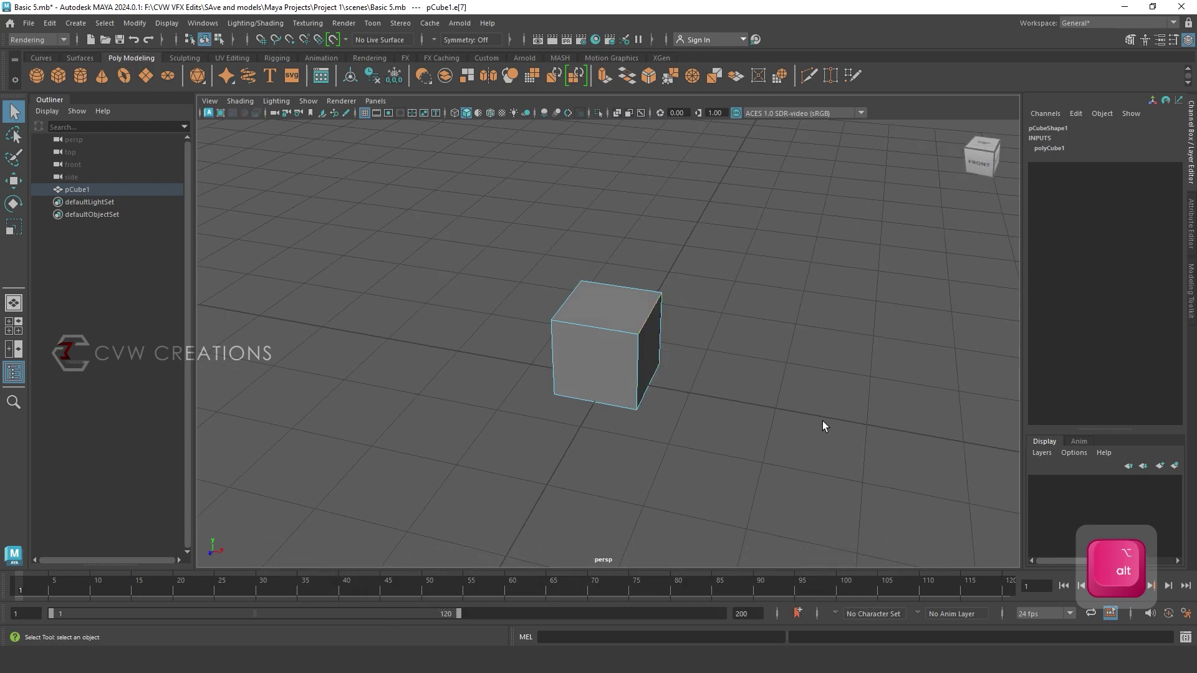
key("w")
left_click_drag(715, 334, 627, 364)
left_click_drag(643, 312, 603, 453)
left_click(602, 371)
left_click_drag(638, 373, 633, 429)
left_click(655, 387)
left_click_drag(657, 387, 565, 353, "alt")
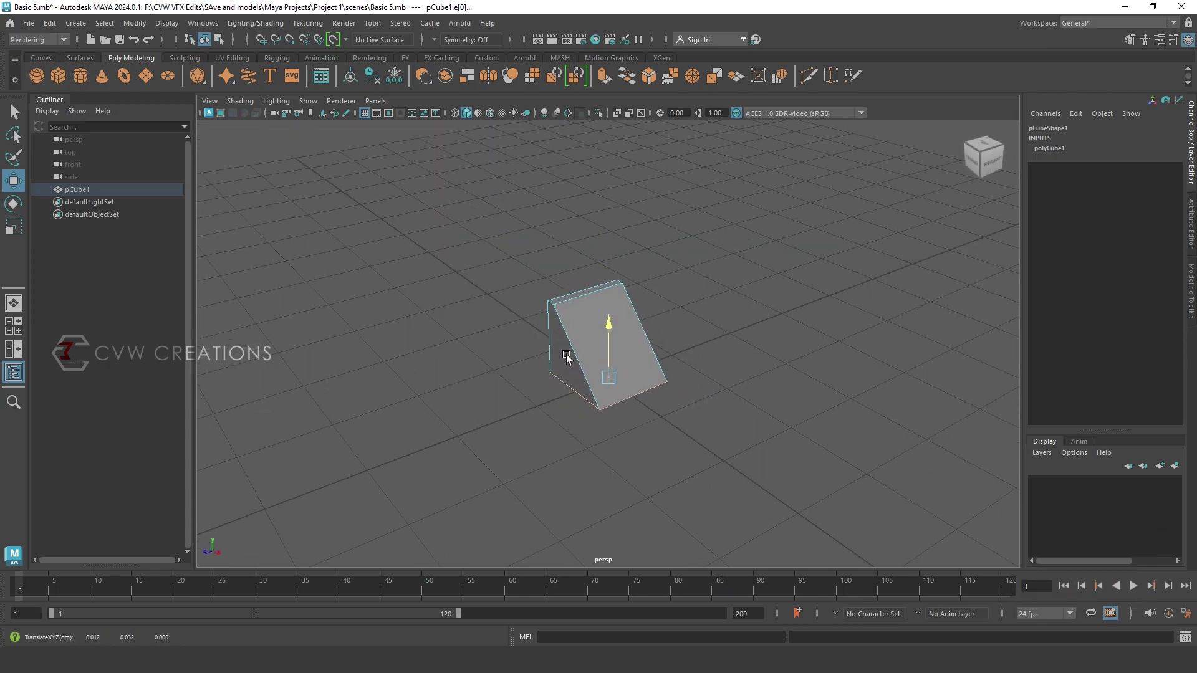
Deselect the wedge's selected bottom edges one by one.
left_click(575, 391, "ctrl")
left_click_drag(715, 410, 560, 394, "alt")
left_click(635, 396, "ctrl")
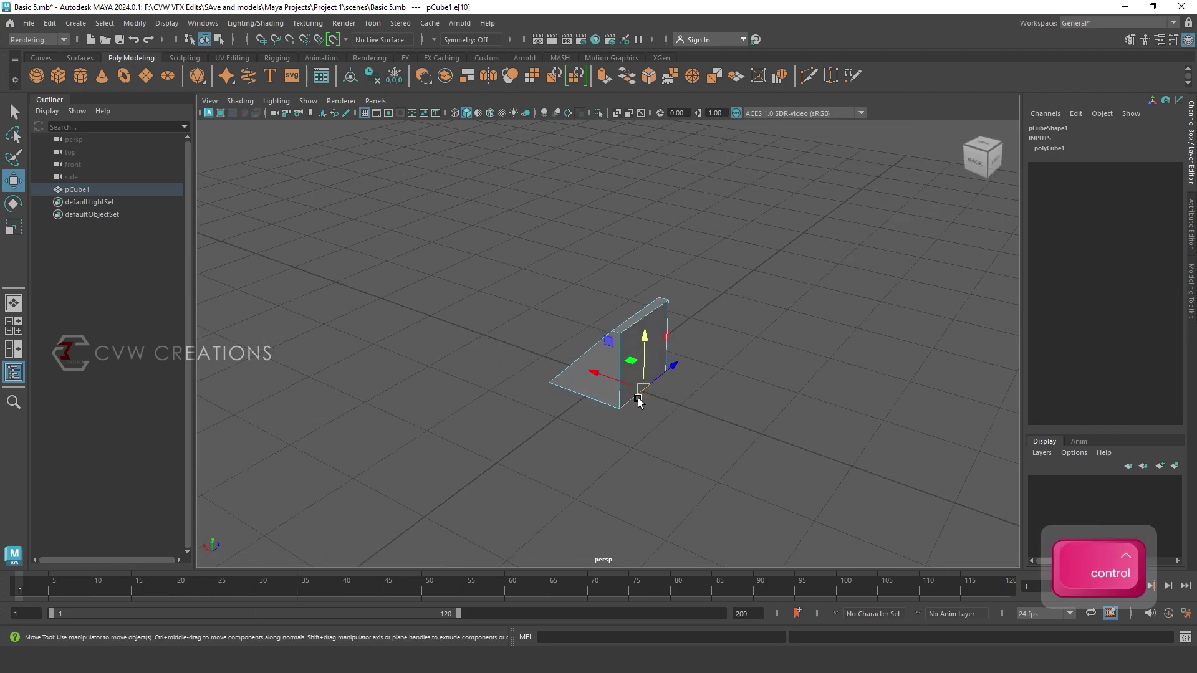
left_click(648, 397, "ctrl")
Select both vertical edges of the wedge's upright face together and deselect them individually.
left_click(622, 357)
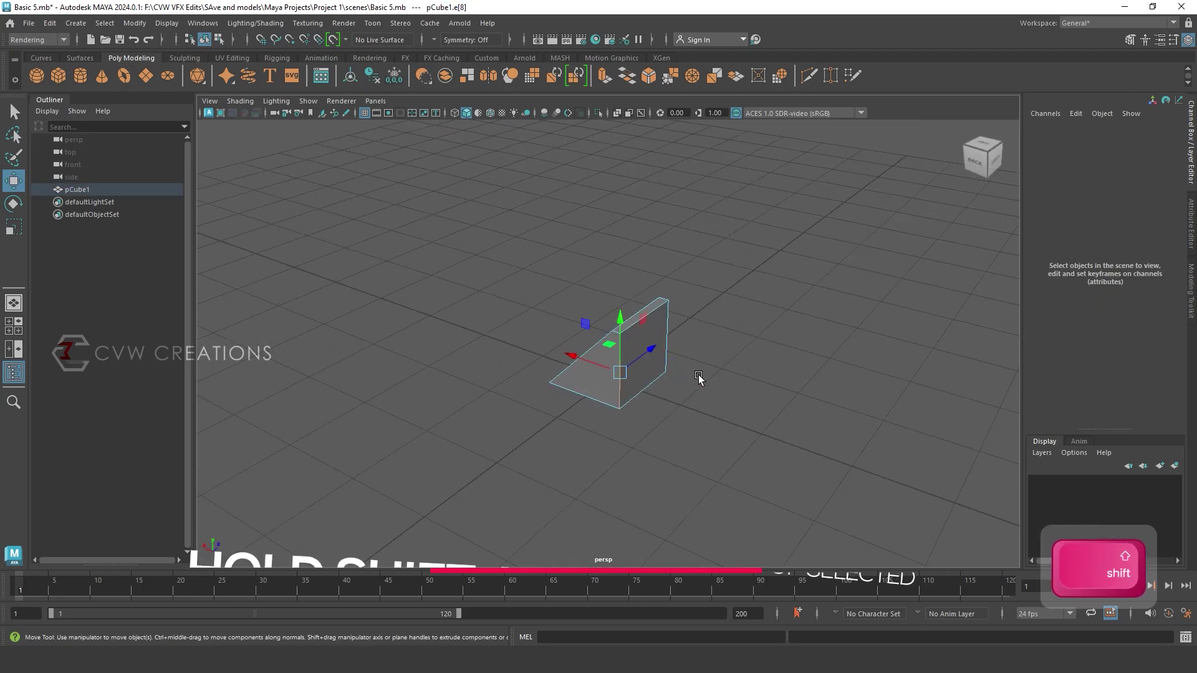
left_click(663, 337, "shift")
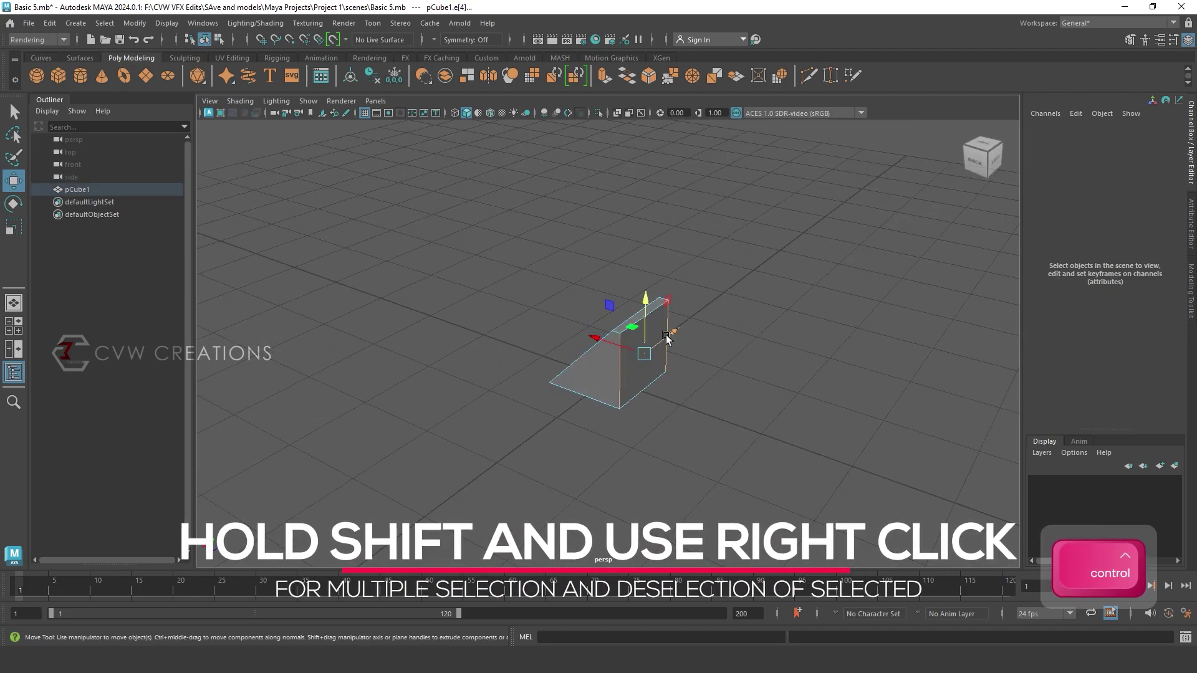
left_click(669, 325, "ctrl")
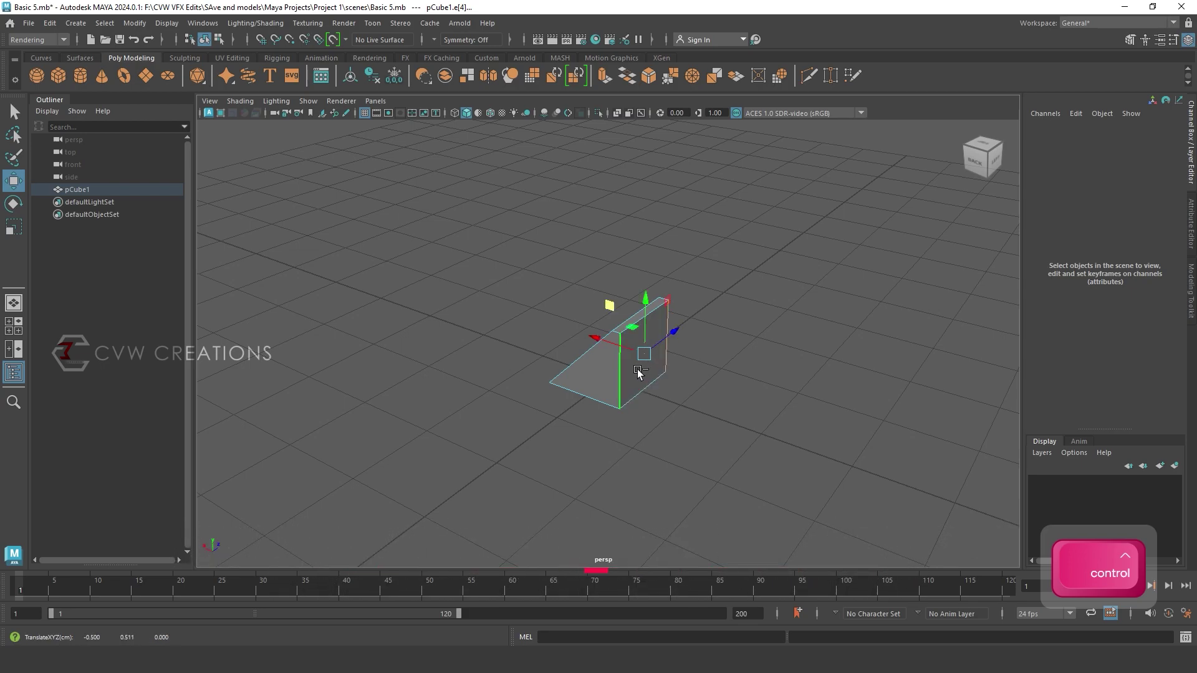
left_click(669, 321, "ctrl")
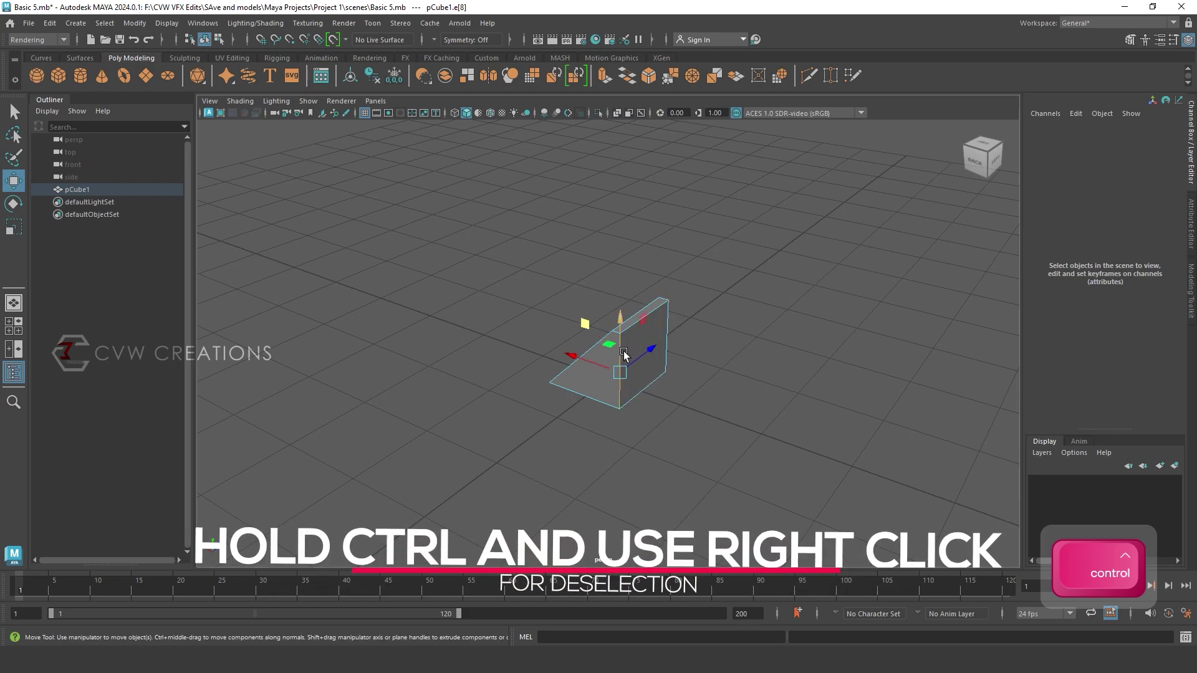
left_click(631, 354, "ctrl")
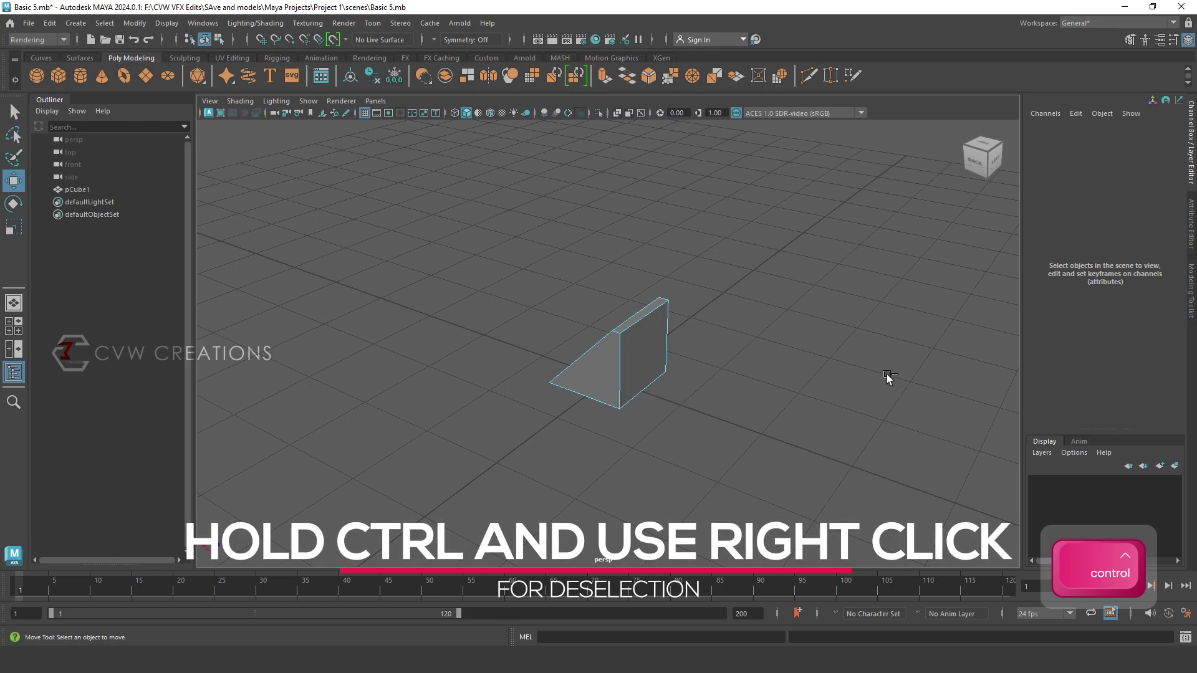
Add a slanted edge and its neighbouring top edge to the selection, and add the wedge's remaining edges with selection marquees.
left_click_drag(633, 351, 693, 368, "alt")
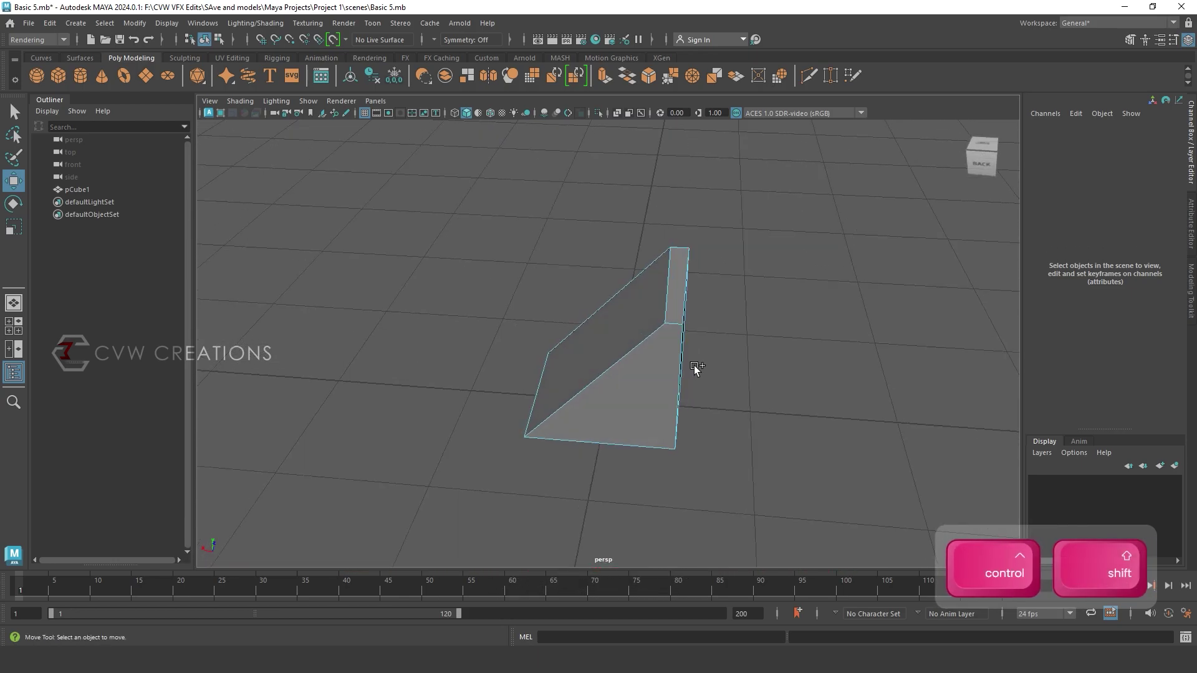
left_click(592, 377, "ctrl+shift")
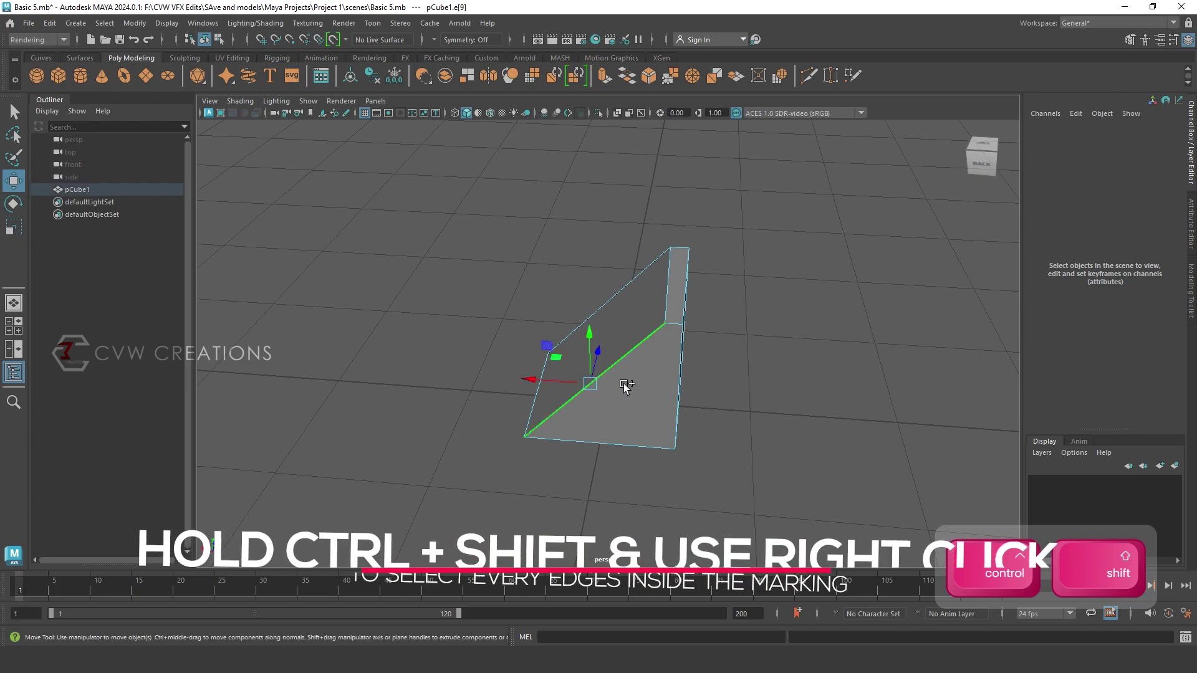
left_click(670, 326, "ctrl+shift")
left_click_drag(792, 183, 418, 512, "ctrl+shift")
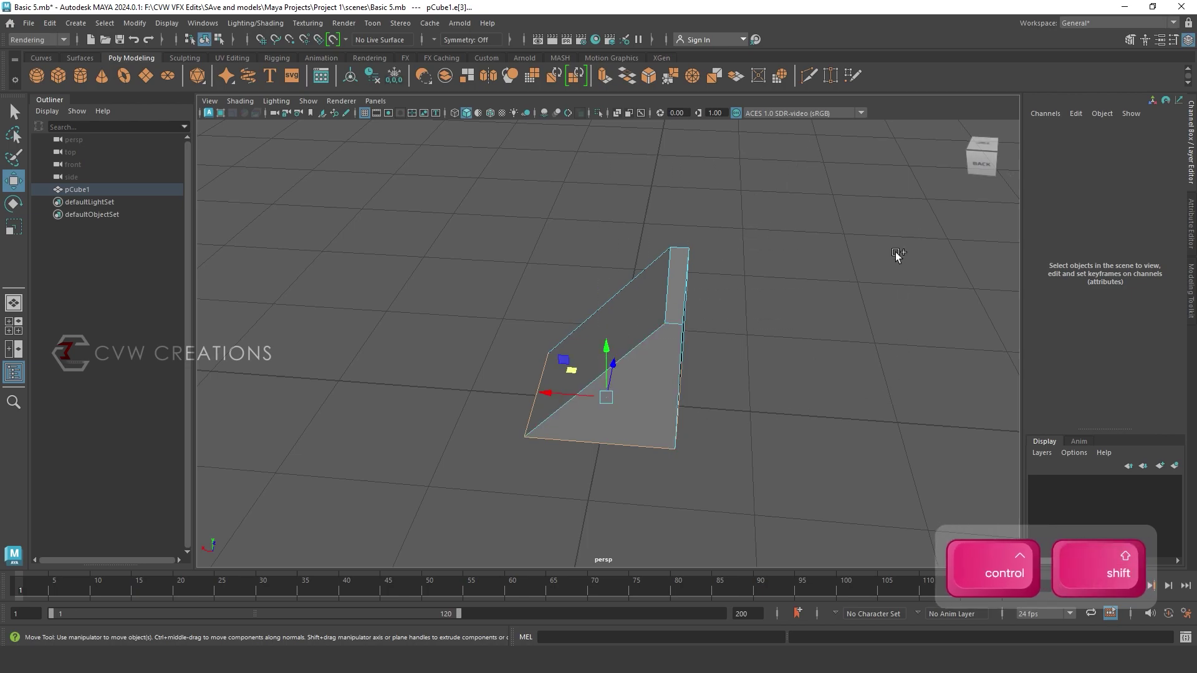
left_click_drag(640, 332, 421, 506, "ctrl+shift")
Remove, toggle and re-add the wedge's edges with marquees around the model, and clear the edge selection.
left_click_drag(541, 503, 628, 496, "alt")
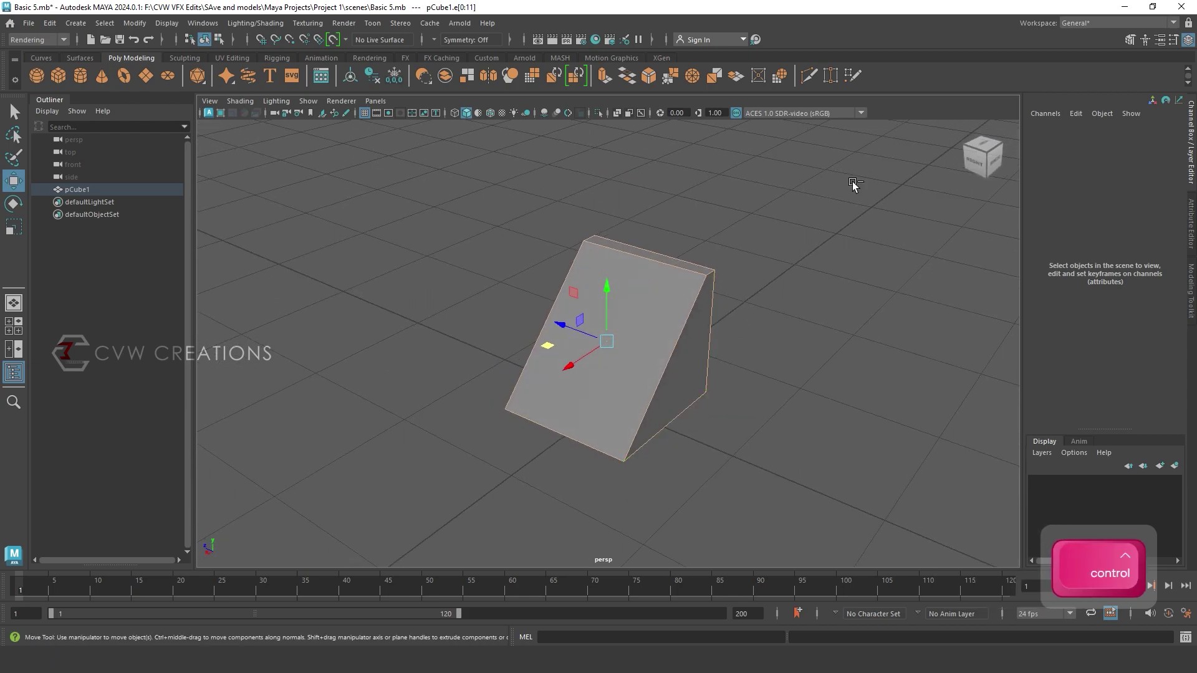
left_click_drag(685, 308, 905, 426, "alt")
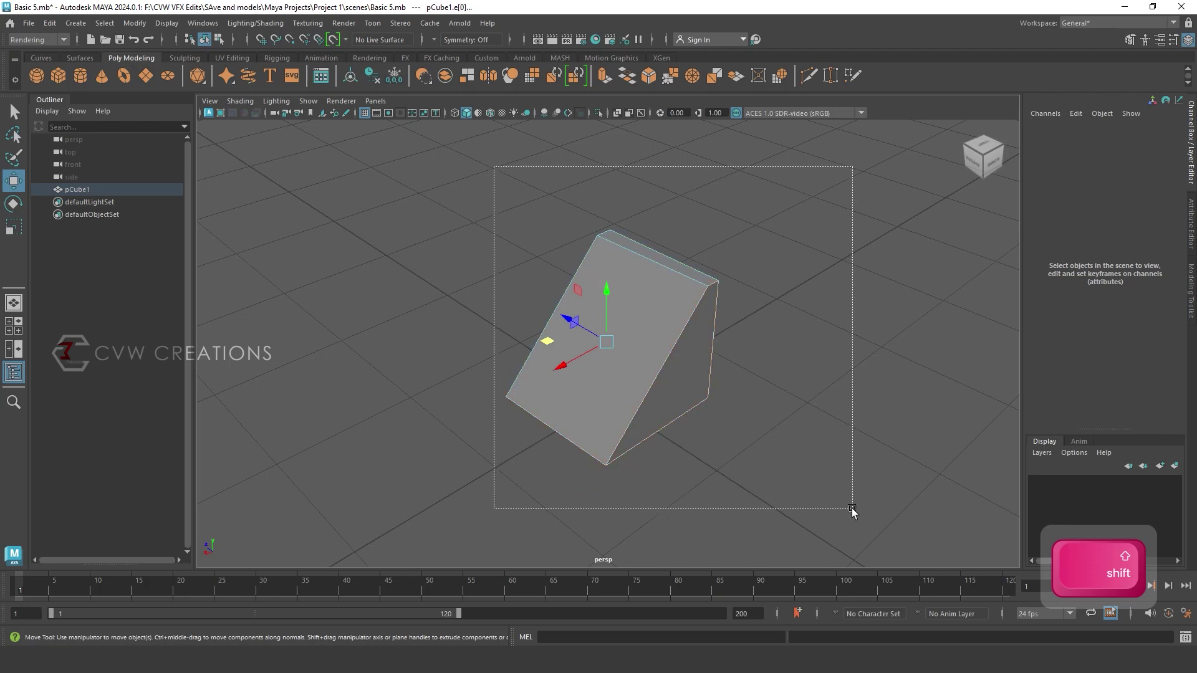
left_click_drag(832, 173, 390, 497, "shift")
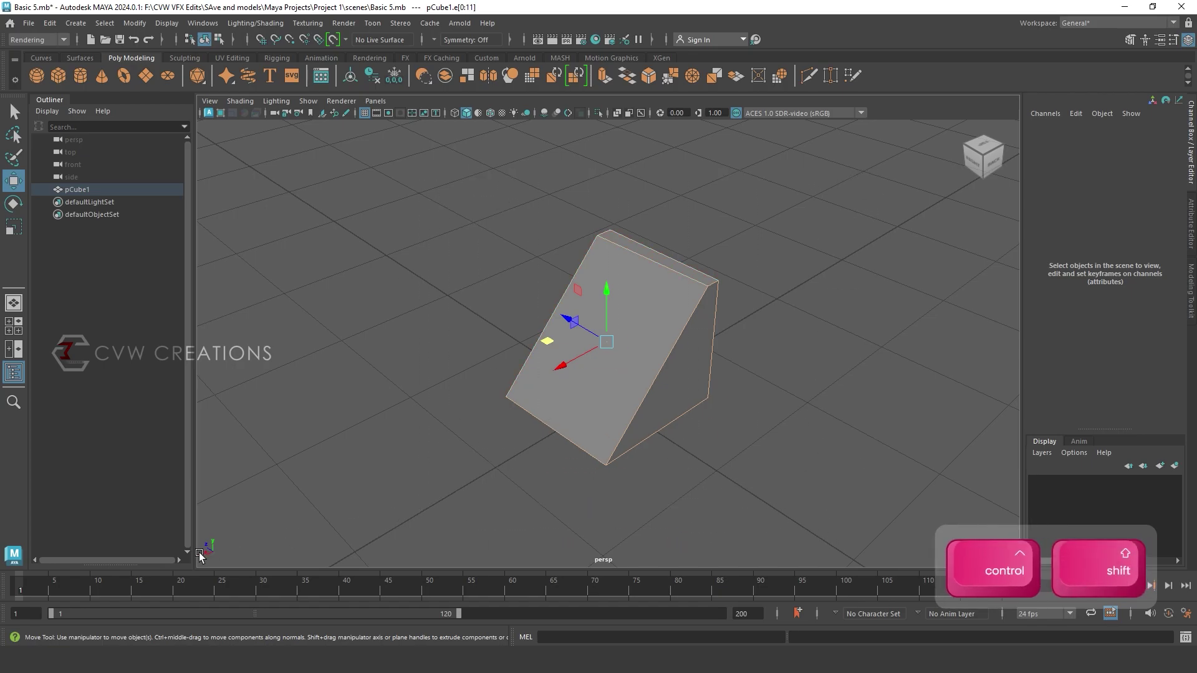
left_click(684, 263)
left_click(808, 231)
Switch to face selection and move the wedge's sloped face outward to widen the top.
scroll(754, 289, "up", 3)
left_click_drag(631, 312, 801, 319, "alt")
right_click_drag(781, 250, 783, 285)
left_click(623, 369)
left_click_drag(635, 377, 775, 384)
Add the adjacent side face to the selected sloped face and move both faces together.
left_click(582, 473, "shift")
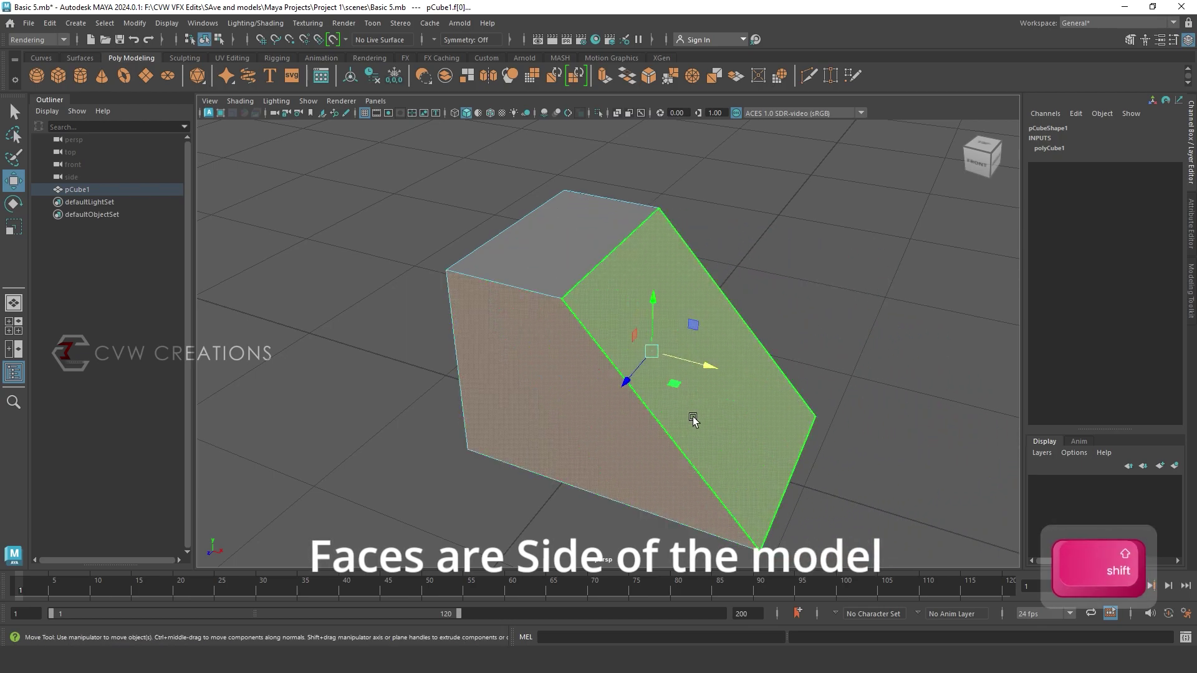
left_click_drag(611, 401, 686, 537)
mouse_move(817, 356)
left_mouse_down("alt")
mouse_move(516, 399)
mouse_move(685, 347)
mouse_move(801, 354)
left_mouse_up("alt")
scroll(774, 316, "down", 3)
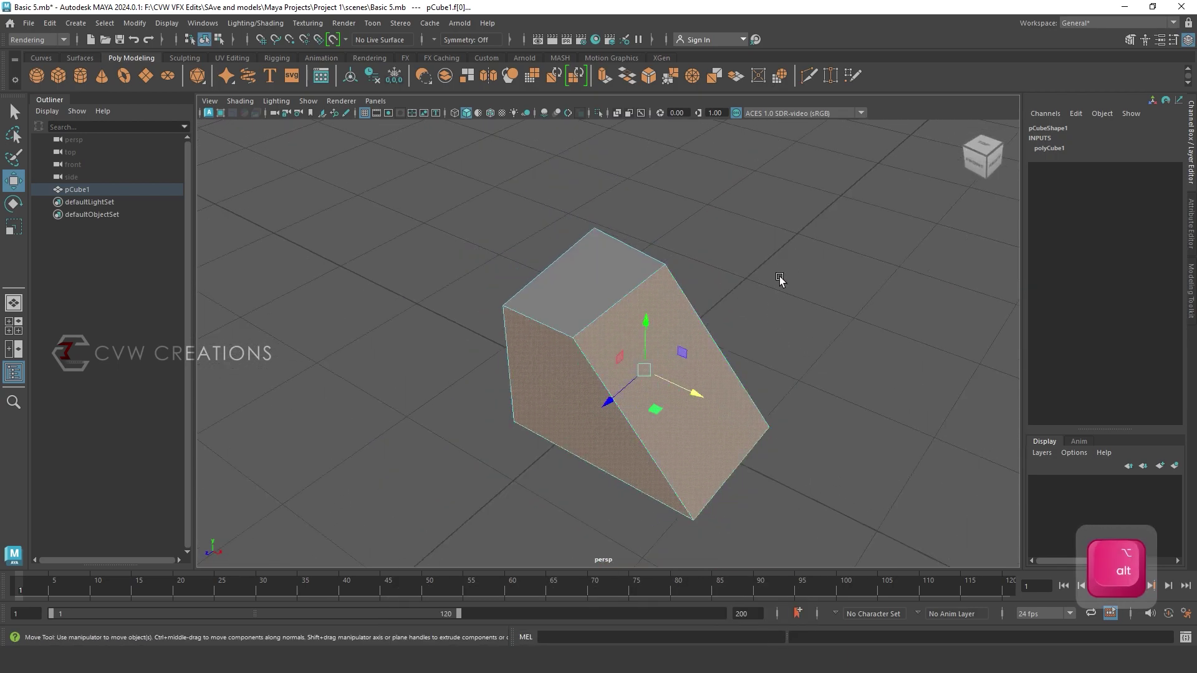
Select the block's top face and move it to slant the sides beneath it.
right_click(783, 263)
left_click(784, 296)
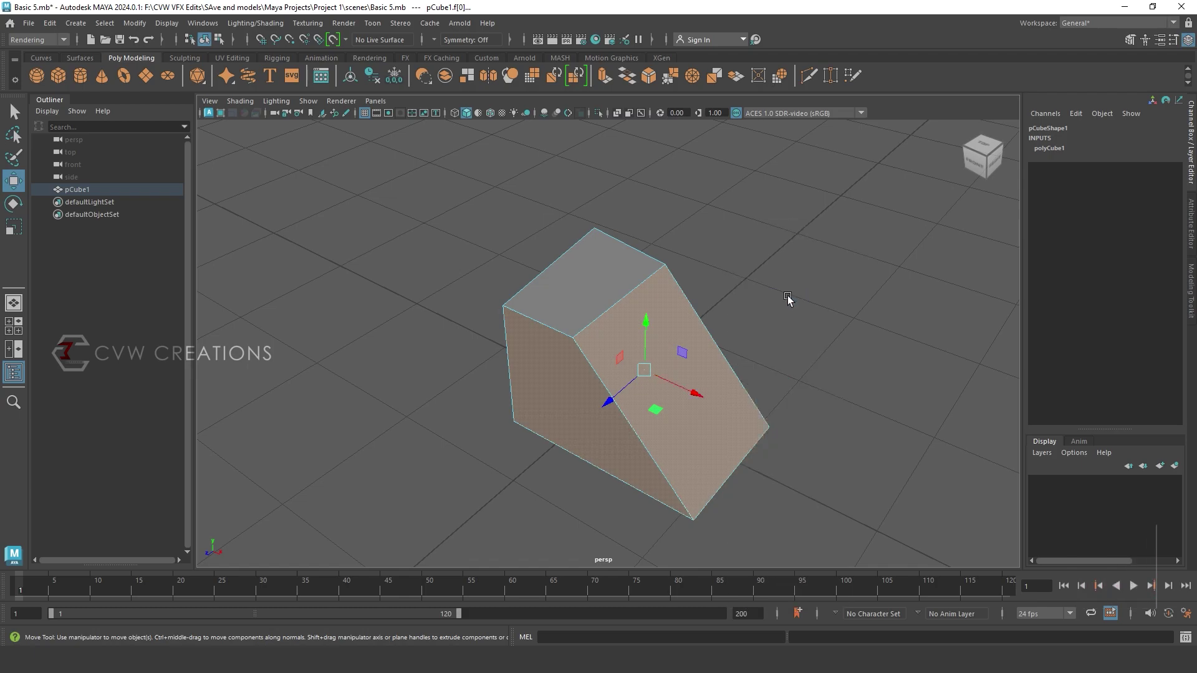
left_click(569, 289)
left_click_drag(642, 300, 611, 417)
left_click_drag(478, 270, 537, 330)
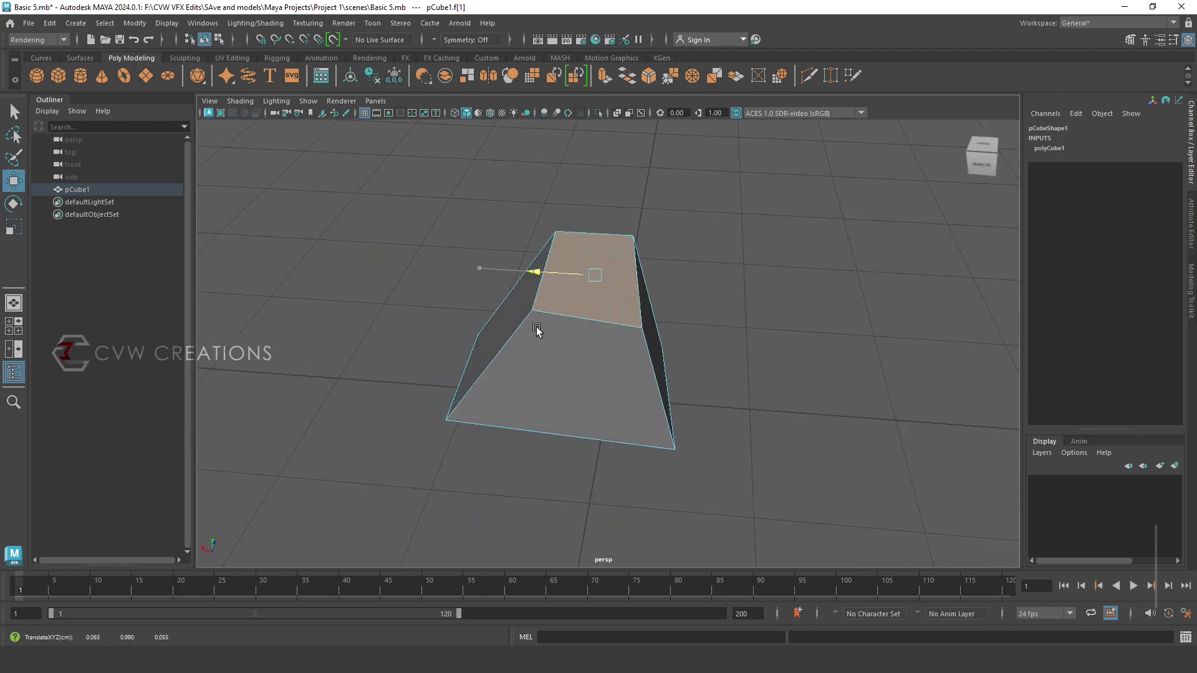
left_click_drag(585, 232, 738, 341)
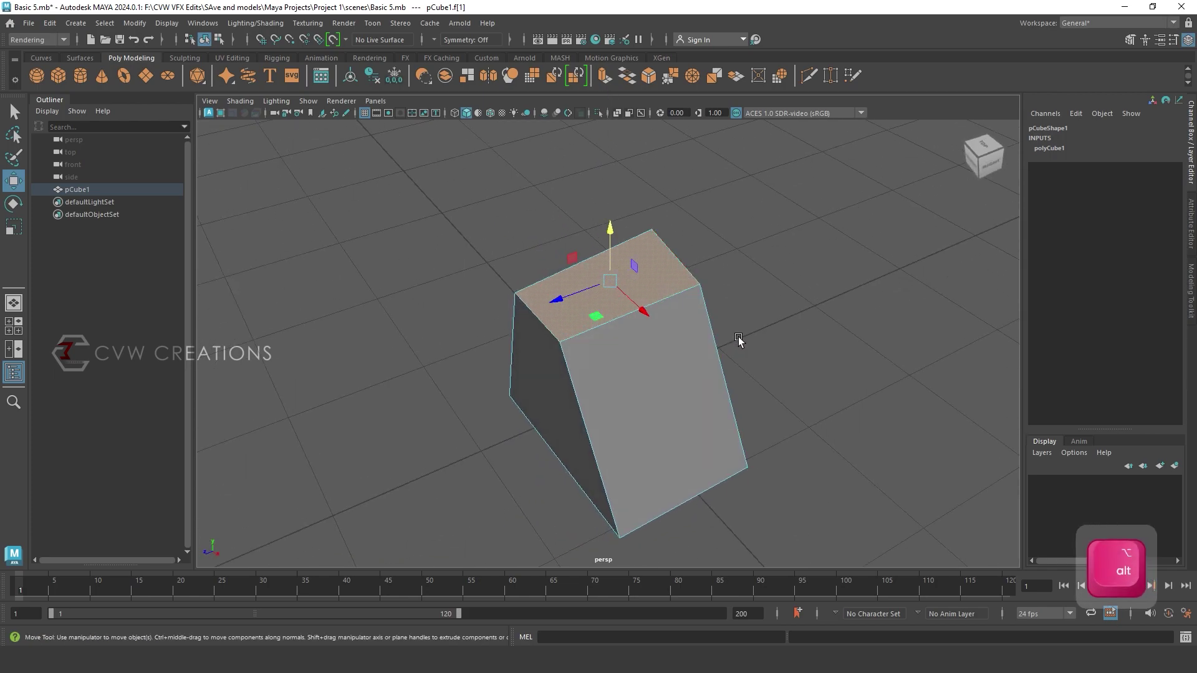
Switch to vertex selection and move the two corners of the top face's front edge to about Z -2.17 and Z -0.30.
right_click(760, 230)
left_click(719, 231)
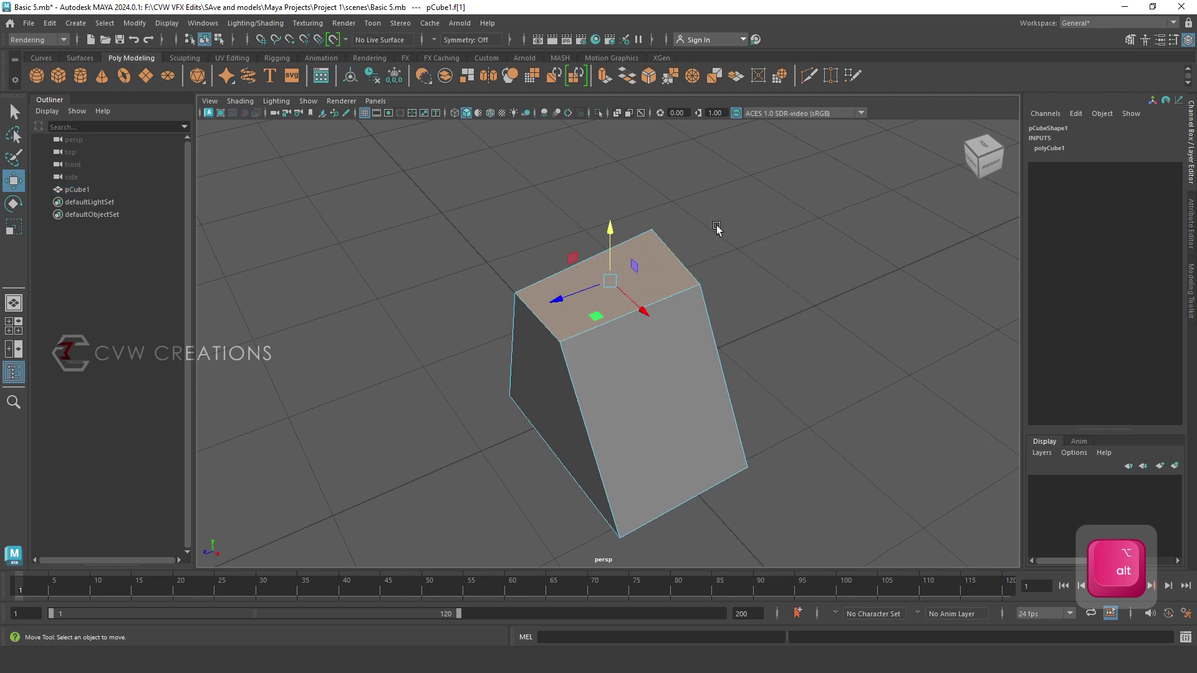
left_click(700, 287)
left_click_drag(728, 305, 625, 366)
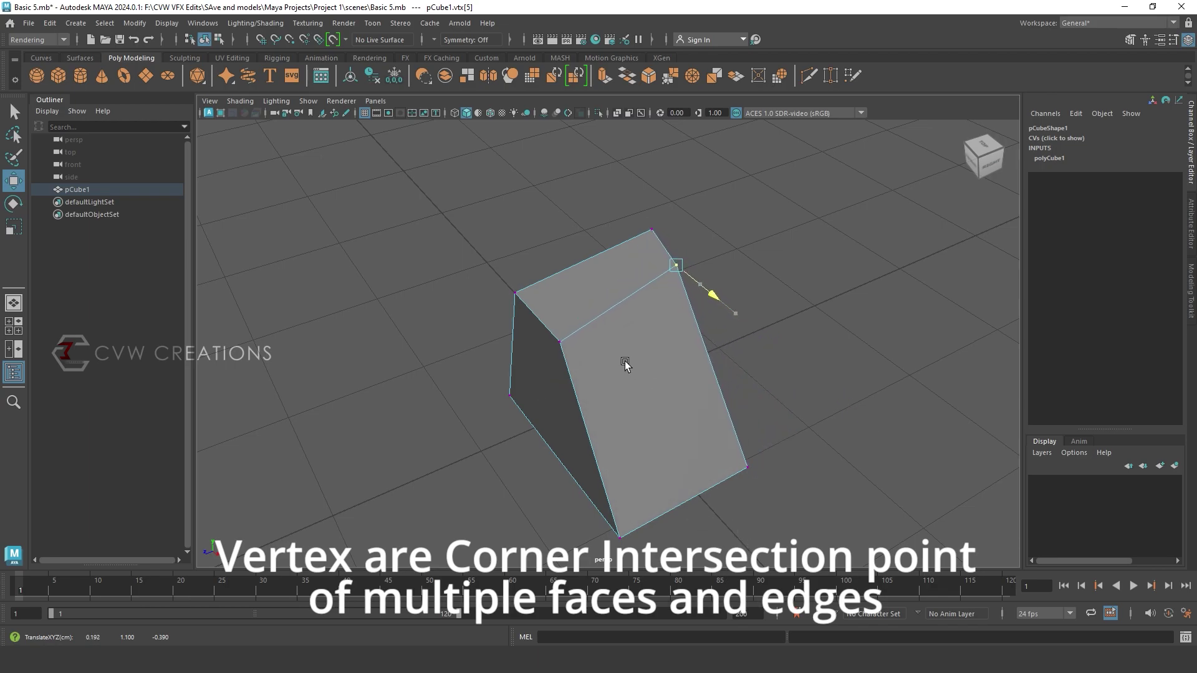
left_click_drag(634, 278, 881, 272)
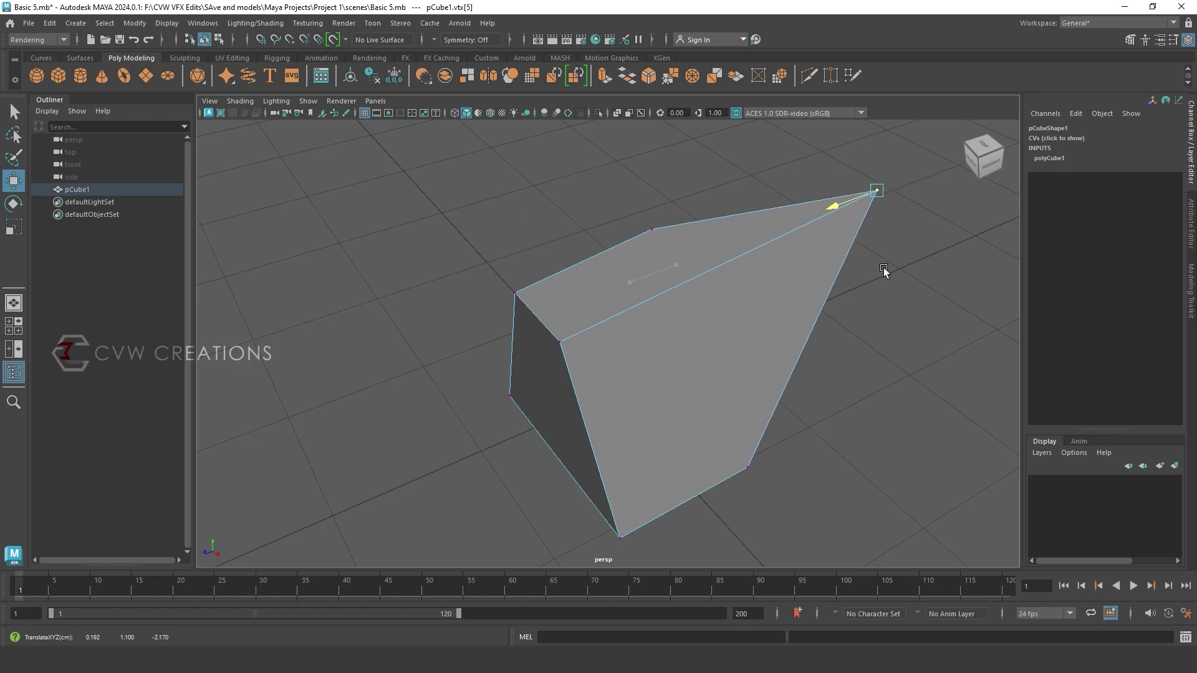
left_click_drag(524, 356, 658, 304)
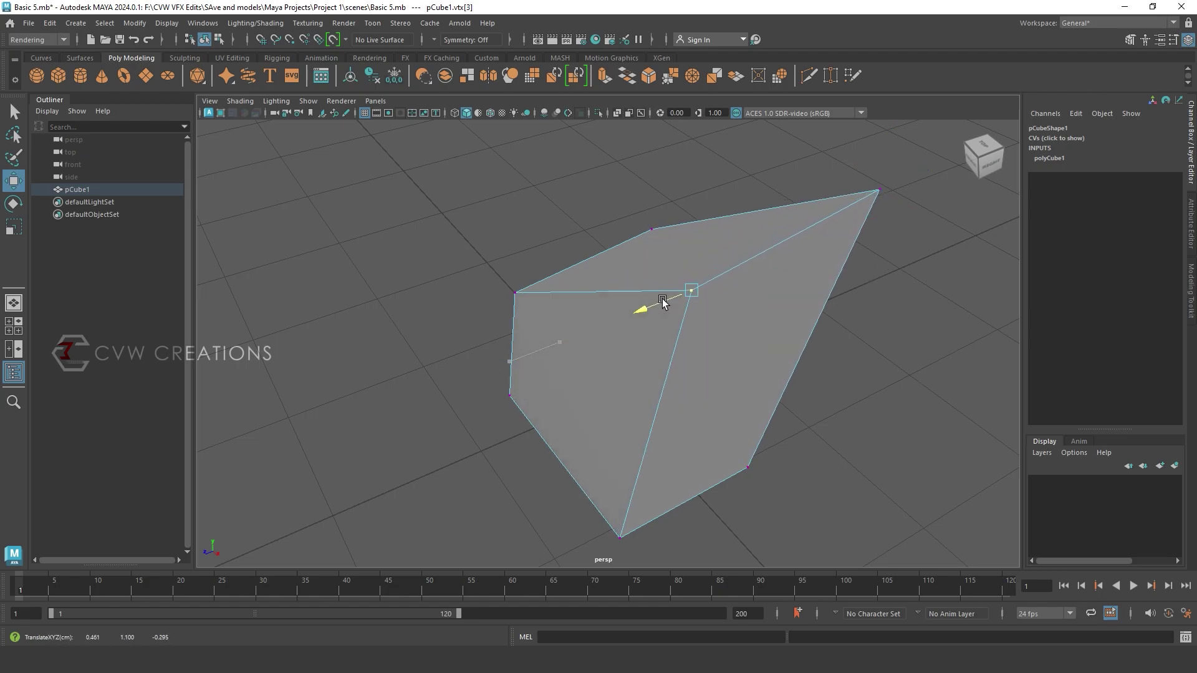
Select the two bottom corner vertices at the near end and move them together to about Z 1.20.
left_click(621, 544)
left_click(517, 411, "shift")
left_click_drag(538, 467, 519, 430)
scroll(517, 404, "down", 3)
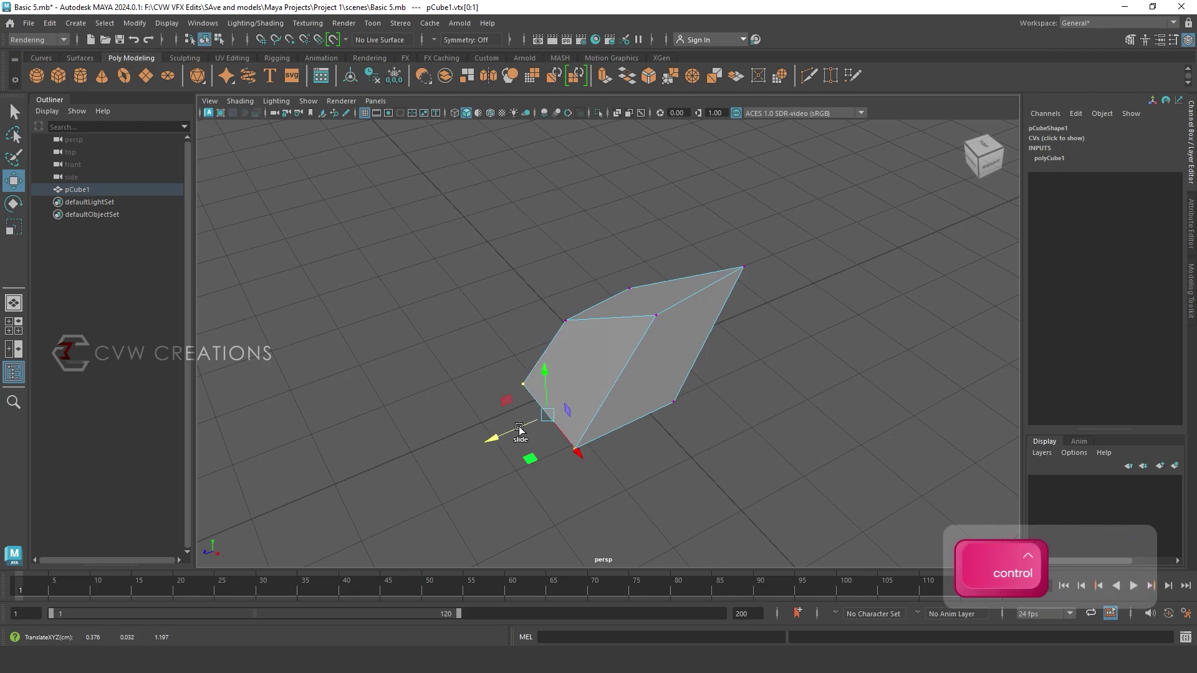
Add the top corner vertex above them to the selection with a marquee and move the three vertices to about Z 0.79.
key("shift")
left_click_drag(486, 367, 610, 483, "ctrl+shift")
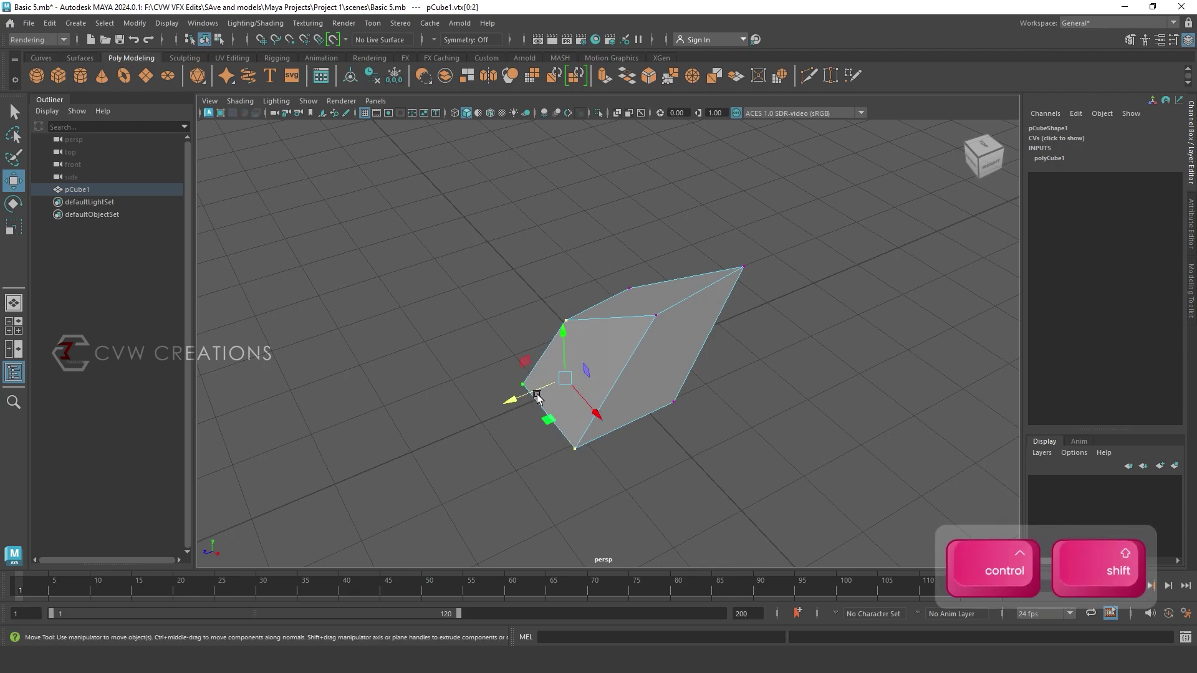
left_click_drag(521, 384, 564, 422)
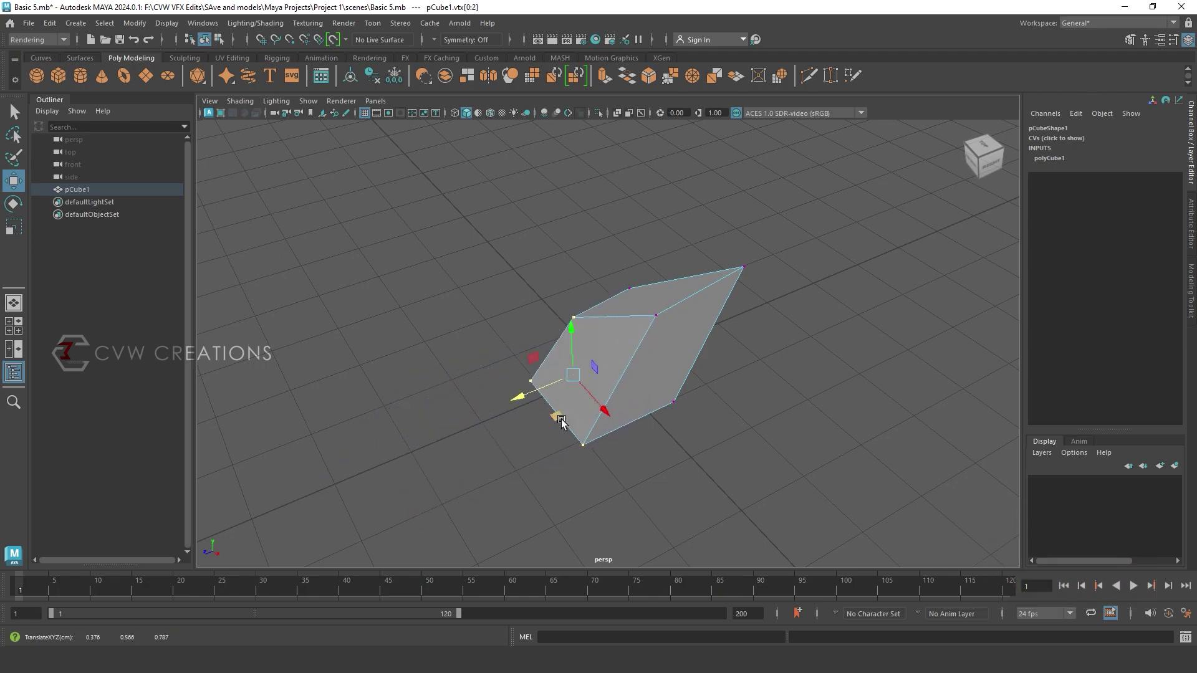
Toggle the vertex selection with a marquee, move the newly selected vertices, and lower the far tip vertex.
left_click_drag(470, 255, 663, 464, "shift")
left_click_drag(584, 347, 615, 389)
left_click_drag(770, 352, 668, 323, "alt")
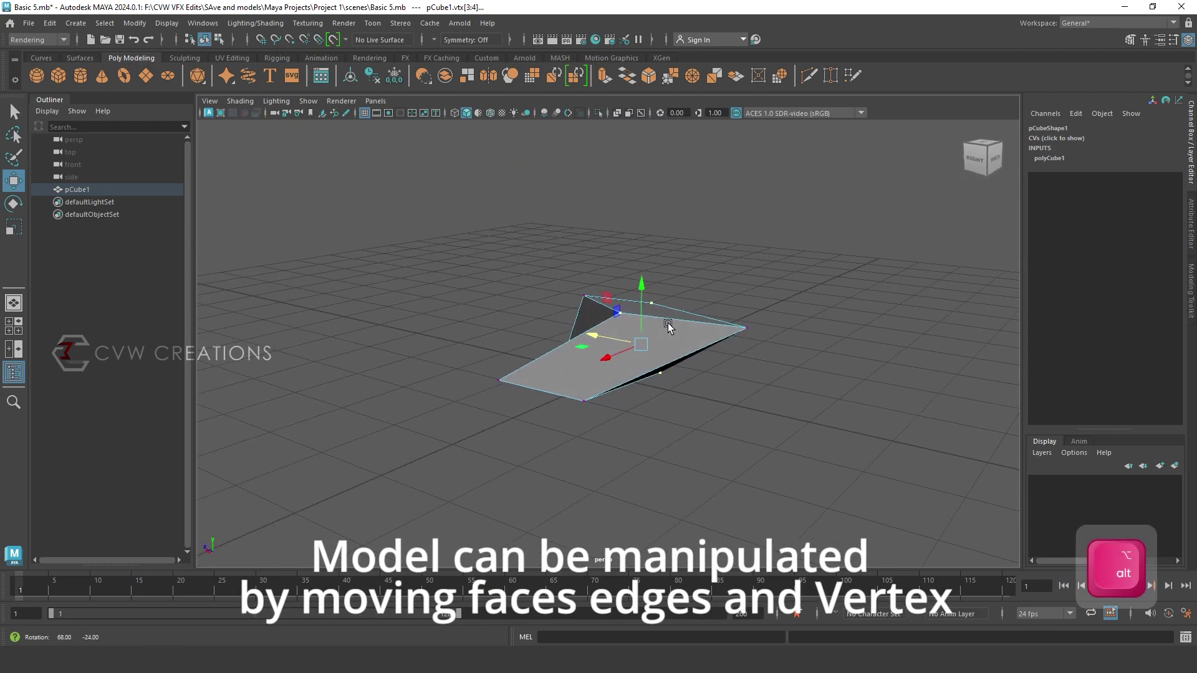
left_click(744, 328)
left_click_drag(753, 309, 755, 350)
Select all vertices of the reshaped cube with a marquee and return to object mode.
left_click_drag(865, 249, 376, 546)
right_click_drag(625, 370, 625, 295)
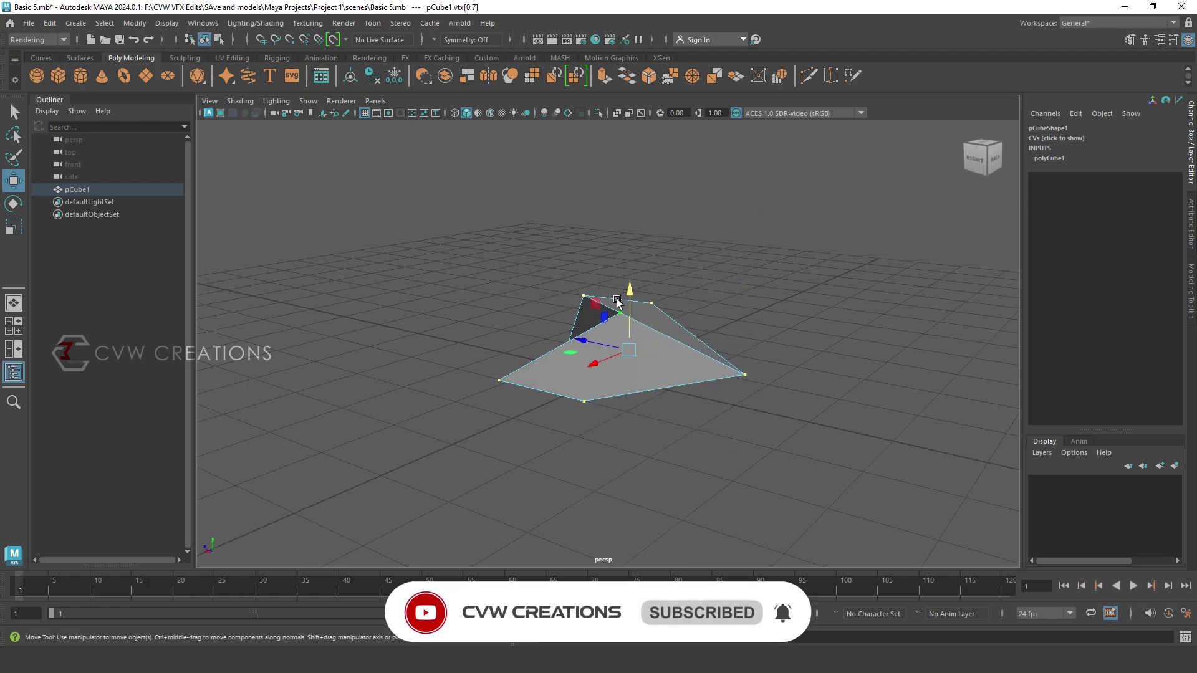
right_click(733, 285)
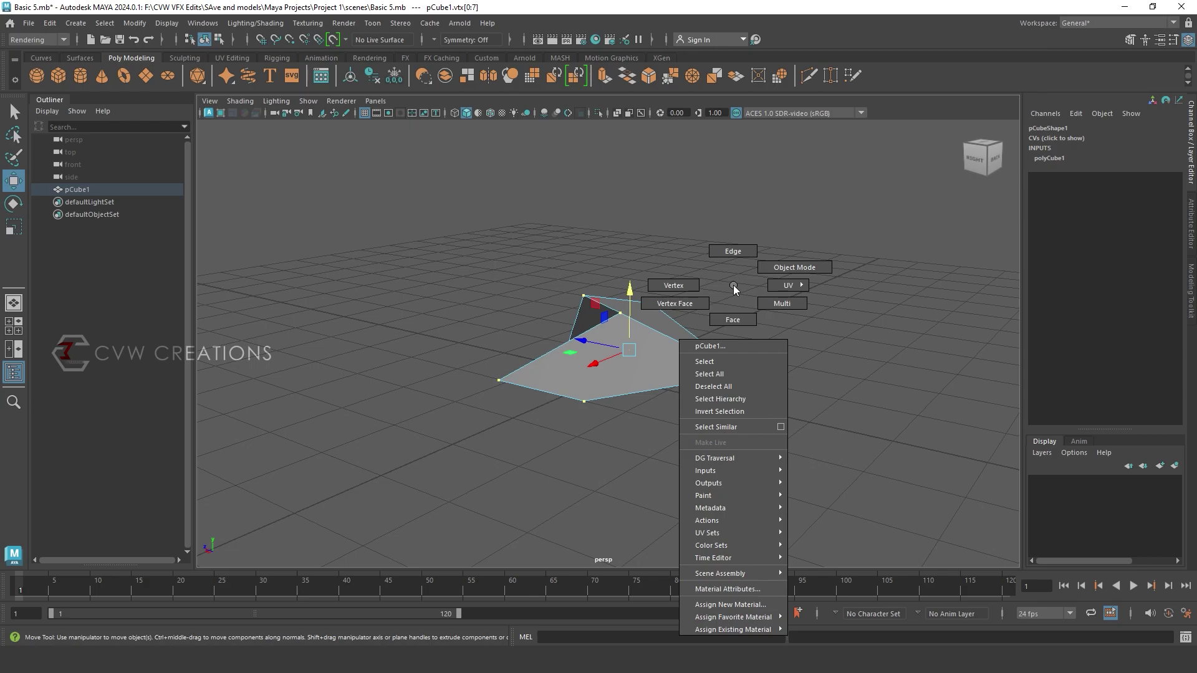
left_click(765, 267)
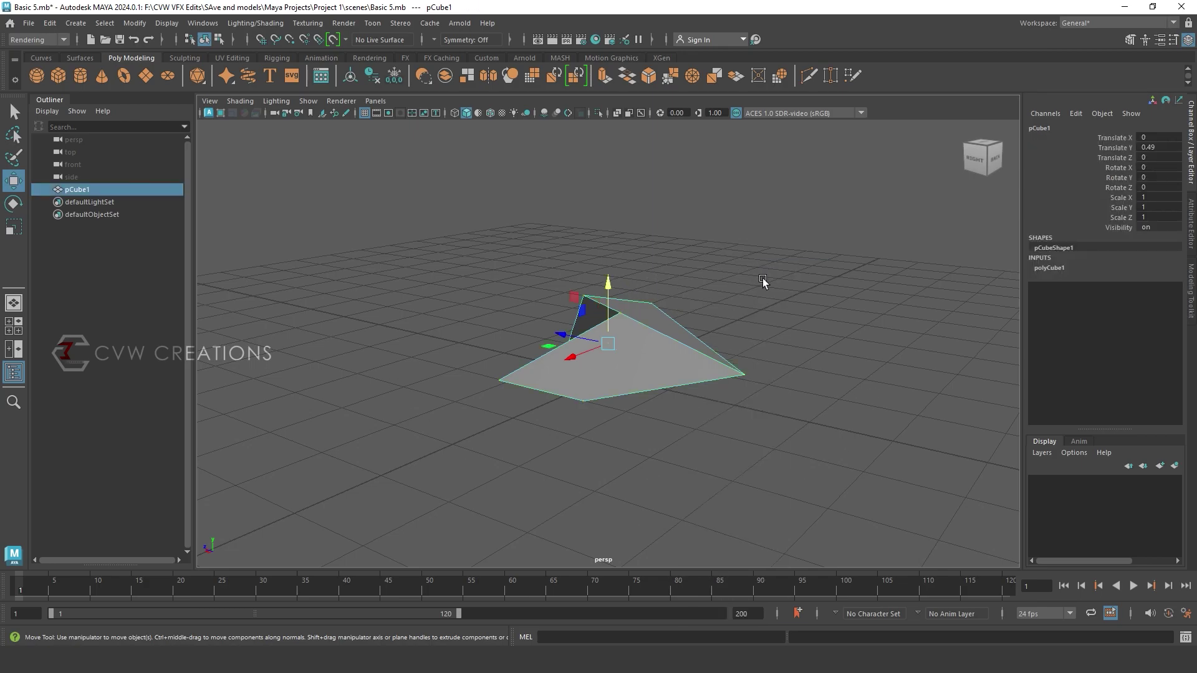
Select the whole reshaped cube and delete it from the scene.
left_click(831, 293)
left_click(635, 345)
key("Delete")
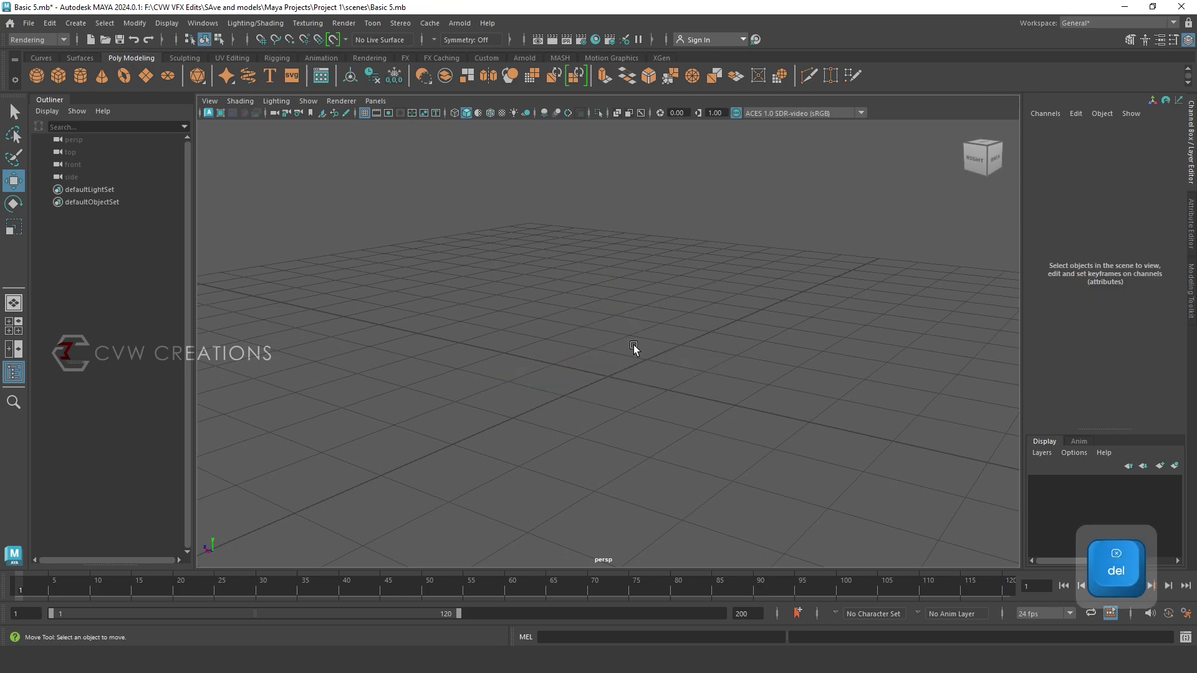
Create two new polygon cubes and move the second one along X to about -3.305.
left_click(61, 73)
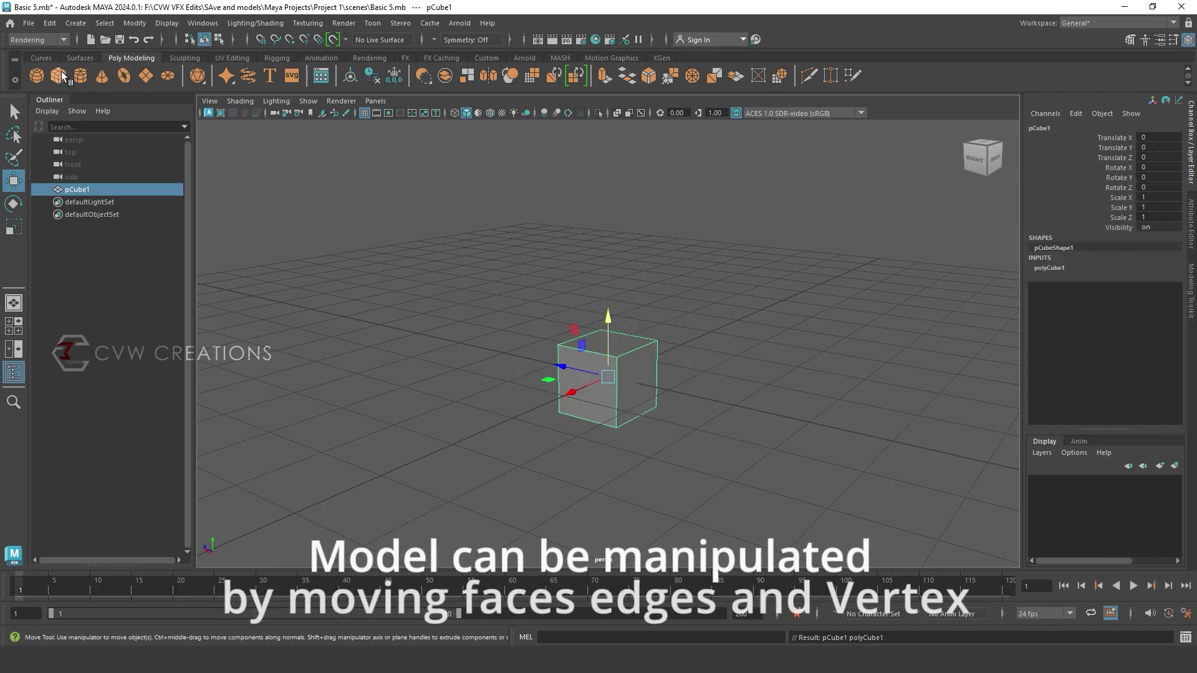
left_click(61, 71)
left_click_drag(591, 384, 704, 331)
Switch the second cube to edge selection, move its top front edge along X, and leave component mode.
left_click(635, 354)
left_click(722, 307)
right_click(732, 292)
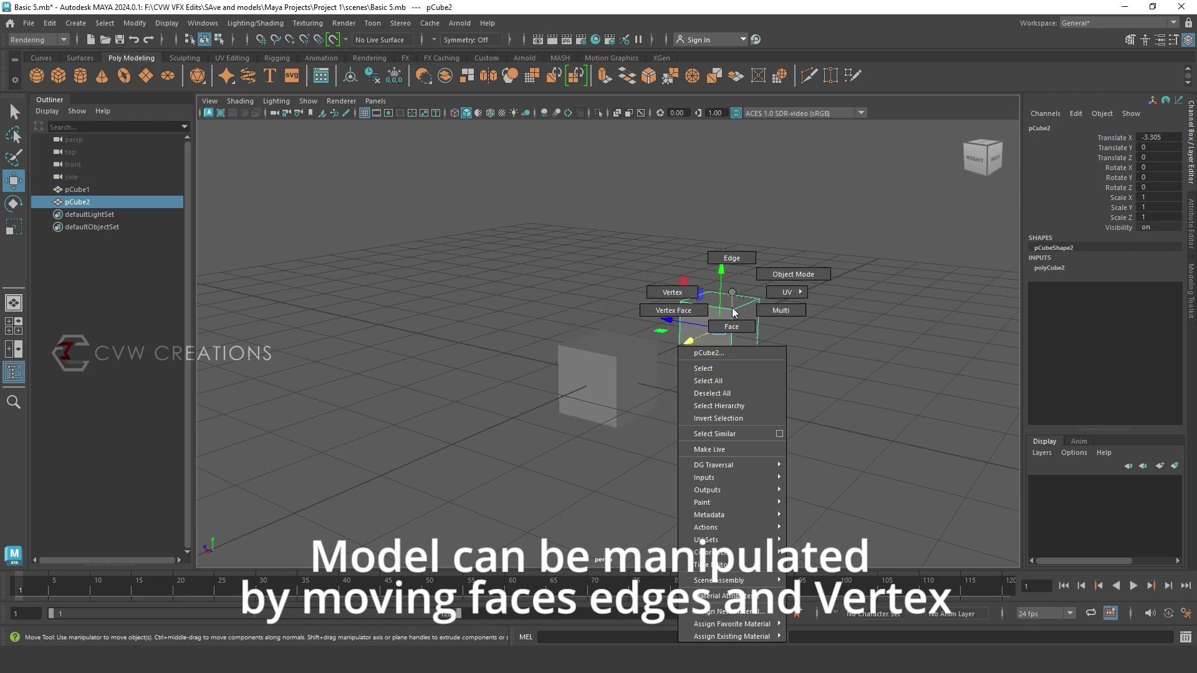
left_click(720, 268)
left_click(690, 314)
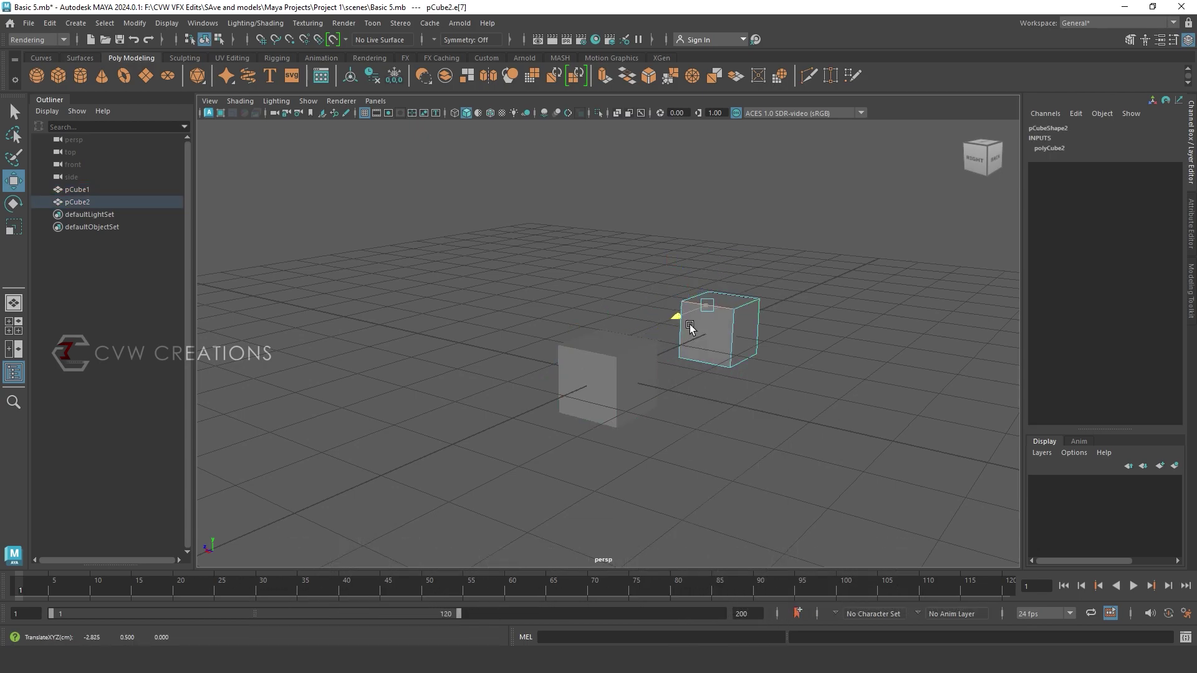
key("F8")
Shift the second cube slightly along X and move the first cube to about X -0.198.
left_click(613, 381)
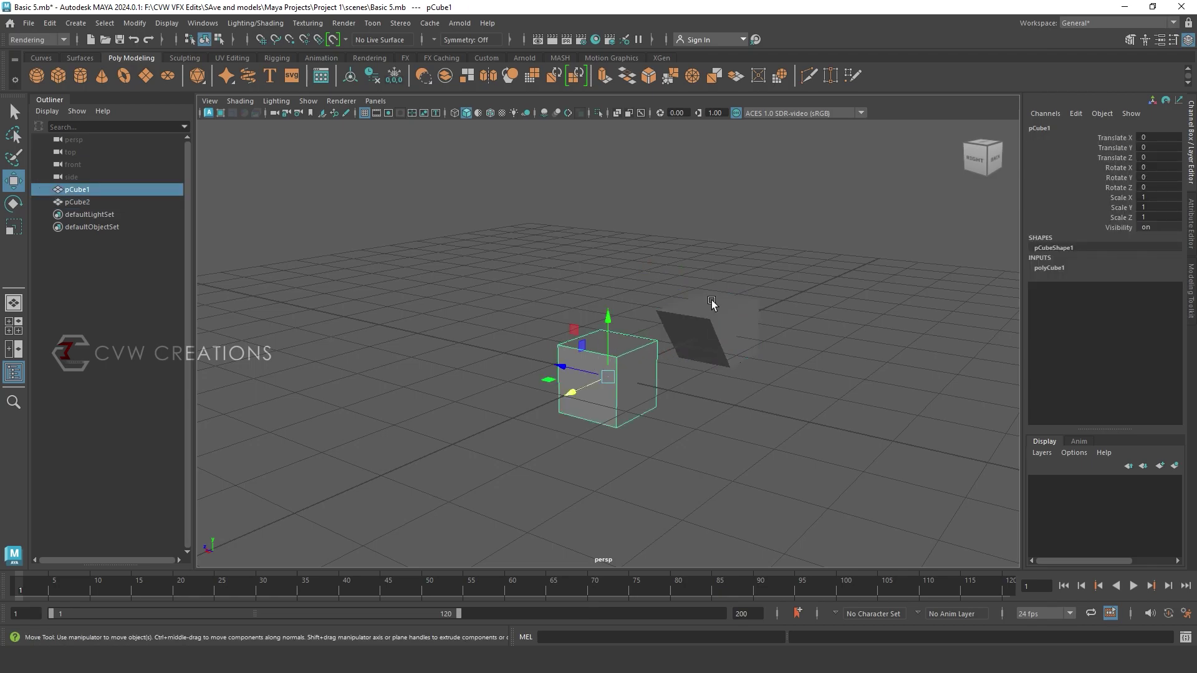
left_click(712, 302)
mouse_move(703, 337)
left_mouse_down()
mouse_move(744, 316)
mouse_move(705, 339)
left_mouse_up()
left_click(630, 374)
left_click_drag(591, 384, 600, 381)
Switch the first cube to face selection, then select one of its faces and move it.
right_click(639, 356)
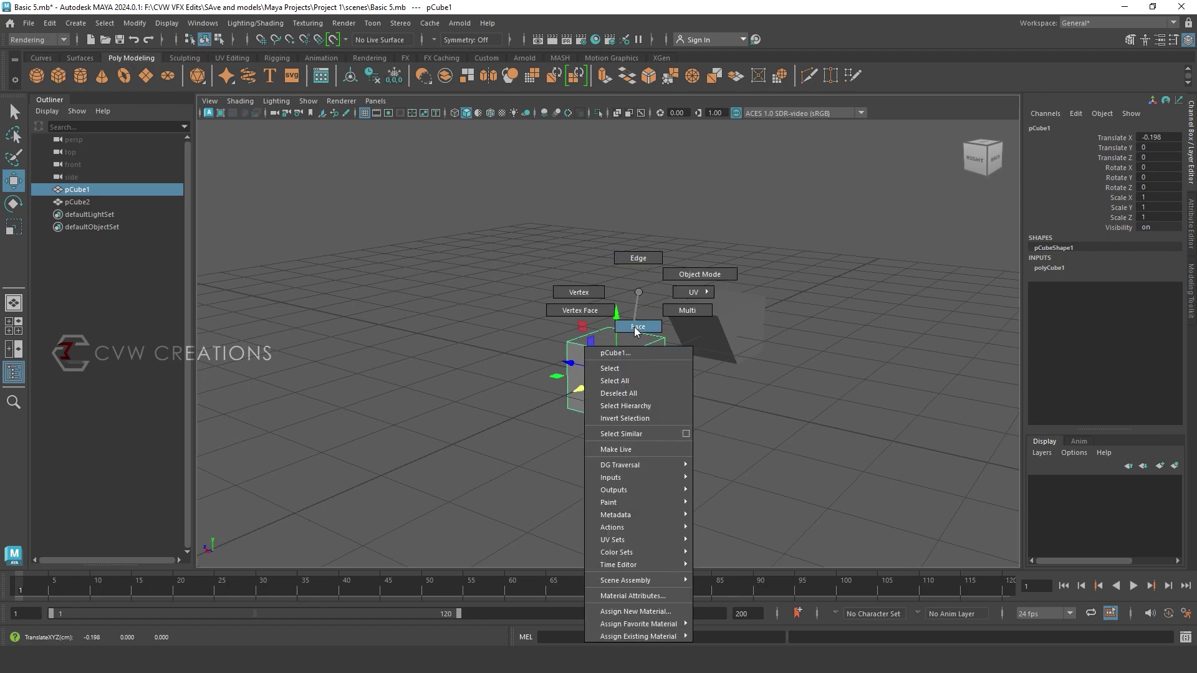
left_click(636, 327)
left_click_drag(617, 304, 642, 298)
left_click_drag(597, 336, 575, 368)
Switch the second cube to vertex selection, then select one of its vertices and move it.
left_click_drag(720, 354, 763, 345, "alt")
left_click(810, 343)
right_click_drag(824, 292, 783, 297)
left_click(780, 334)
left_click_drag(741, 341, 773, 340)
Switch the first cube to vertex selection, marquee-select its four top vertices, and move them sideways and vertically.
left_click(547, 311)
left_click(588, 343)
right_click_drag(588, 341, 504, 301)
left_click_drag(476, 278, 652, 349)
left_click_drag(491, 344, 559, 337)
left_click_drag(622, 292, 623, 309)
left_click_drag(553, 396, 591, 406, "alt")
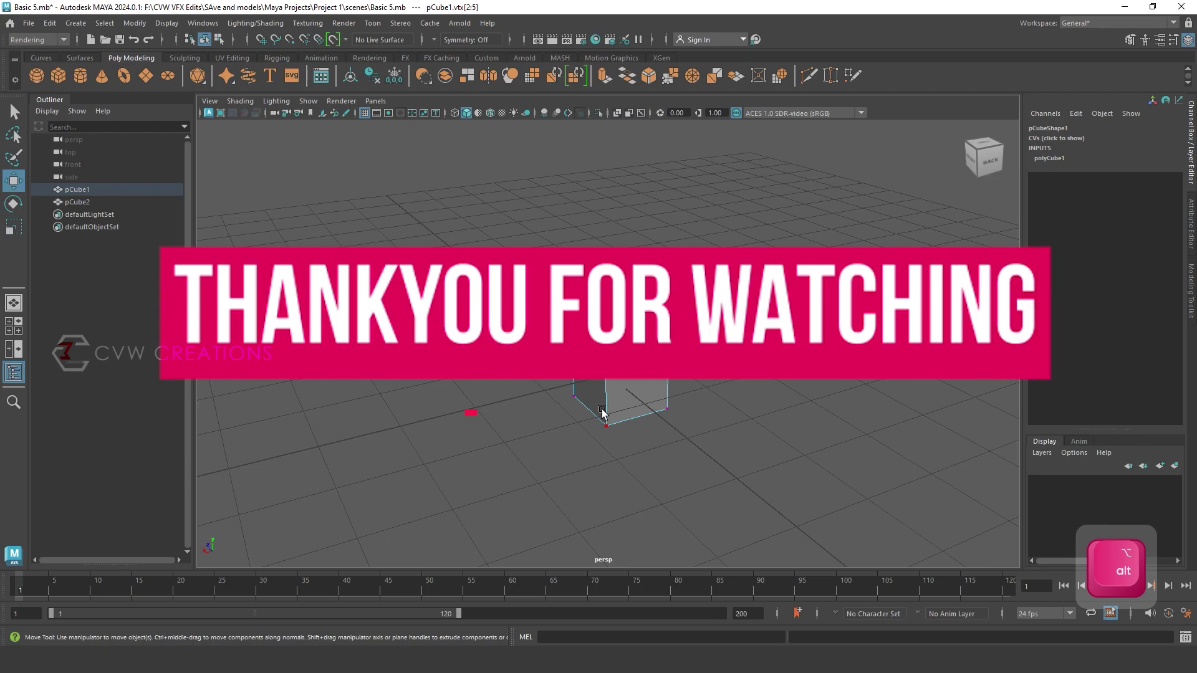